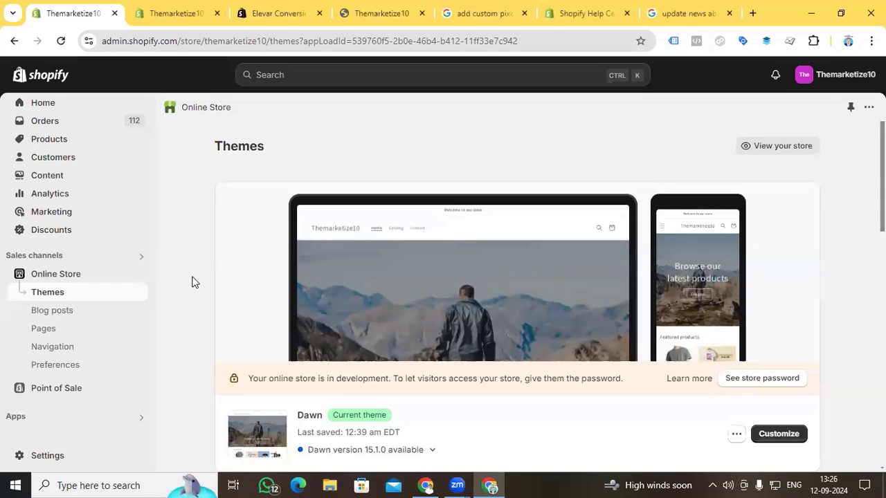
- Look over the current Dawn theme and the popular free themes on the store's Themes page
scroll(192, 282, "down", 2)
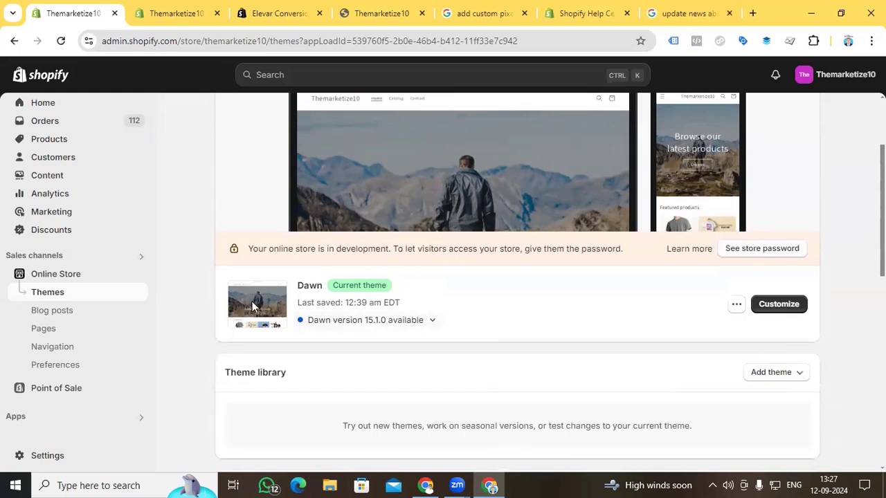
scroll(173, 311, "down", 5)
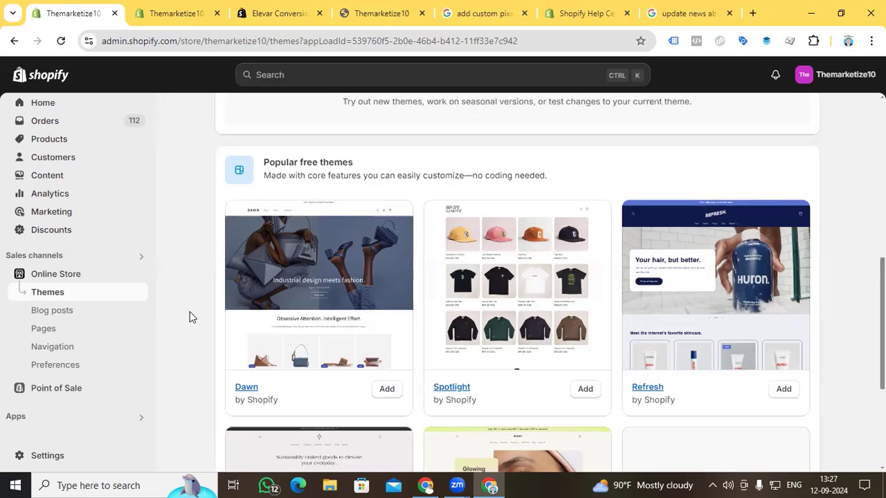
scroll(191, 317, "up", 3)
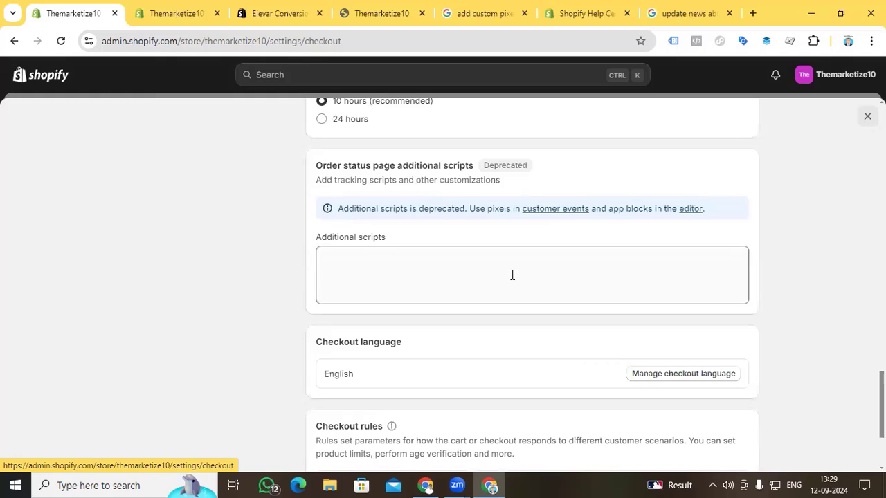
- Review the checkout settings, including the order status page additional scripts, and the Elevar Conversion Tracking app's description and pricing plans
scroll(512, 276, "up", 6)
scroll(513, 277, "up", 8)
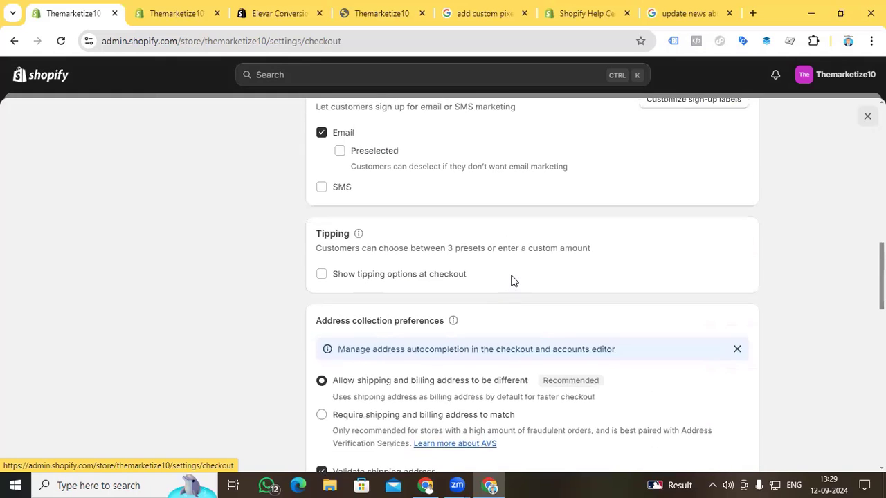
scroll(269, 257, "up", 5)
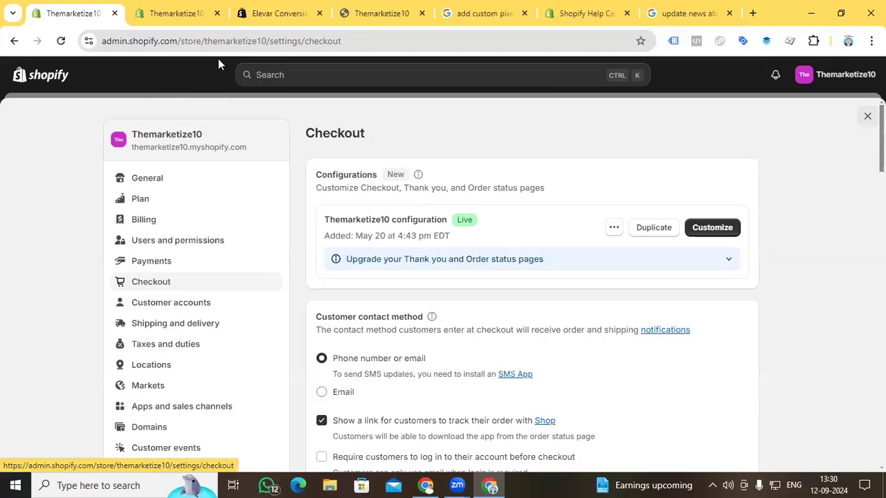
left_click(272, 14)
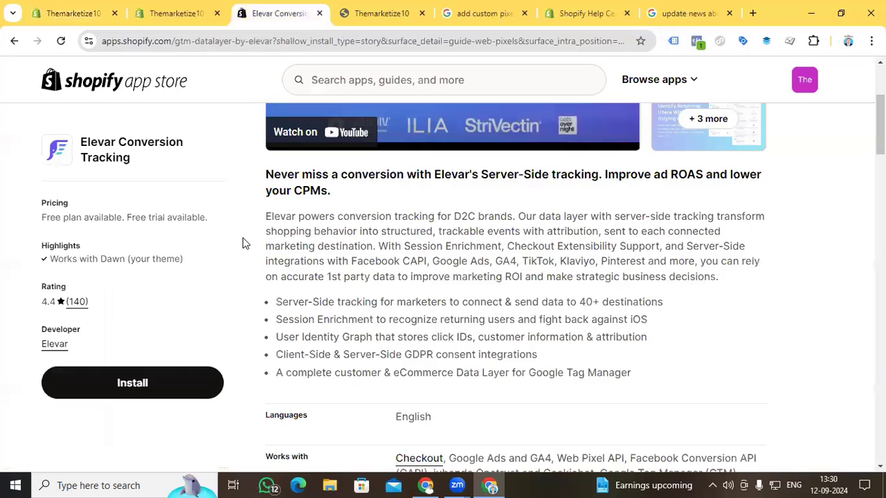
scroll(242, 243, "down", 5)
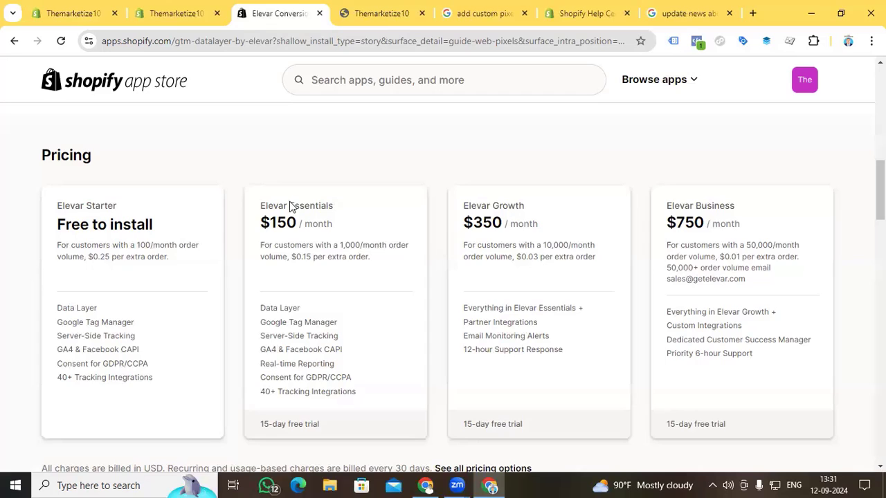
- Return to the store admin and open the Customer events settings
key("ctrl+1")
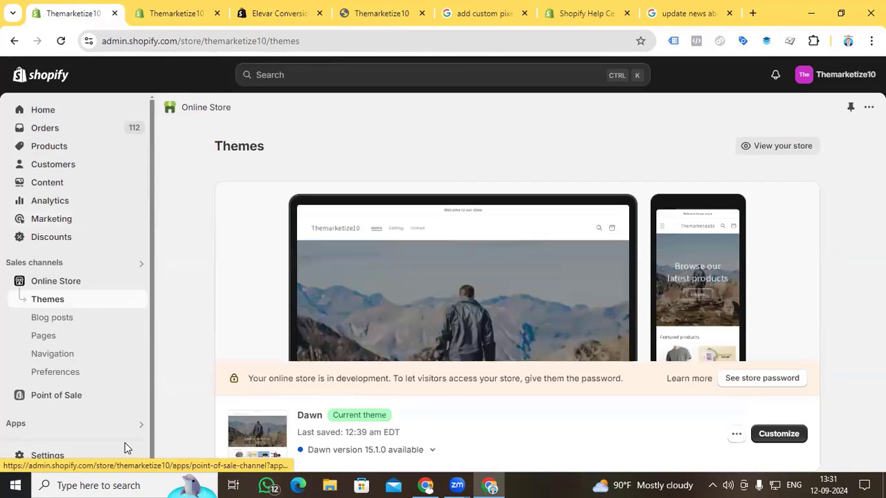
left_click(58, 459)
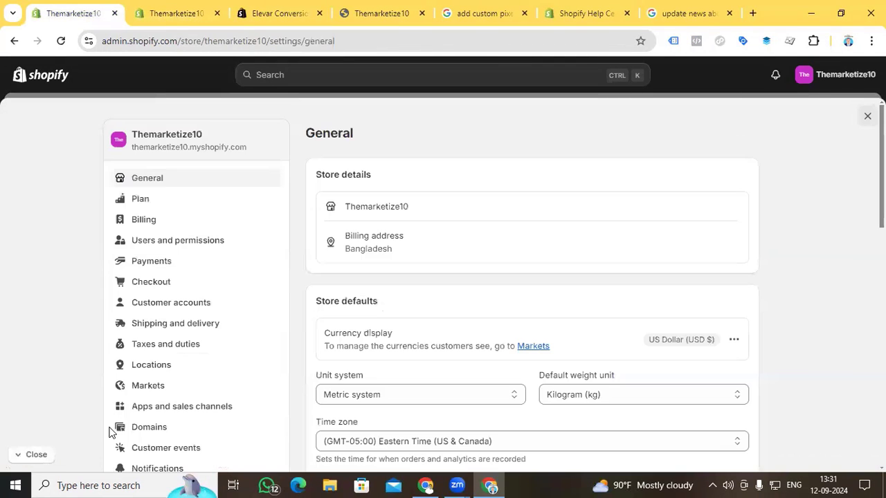
scroll(222, 375, "down", 1)
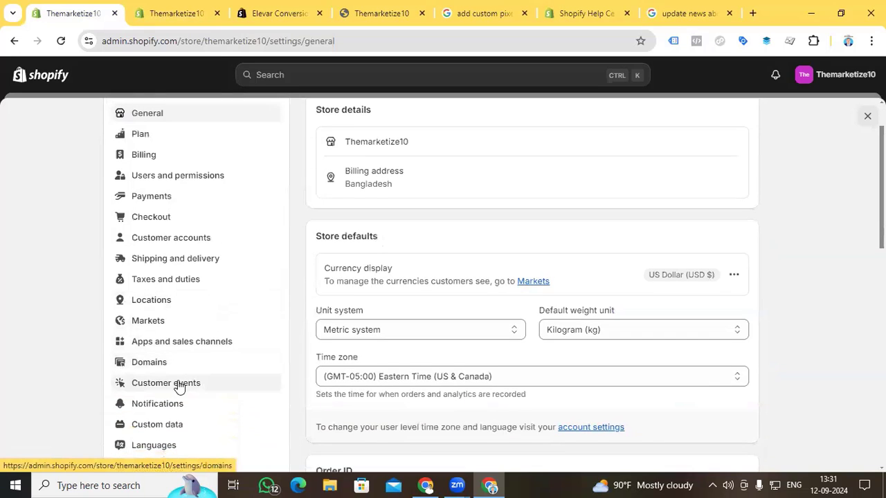
left_click(149, 385)
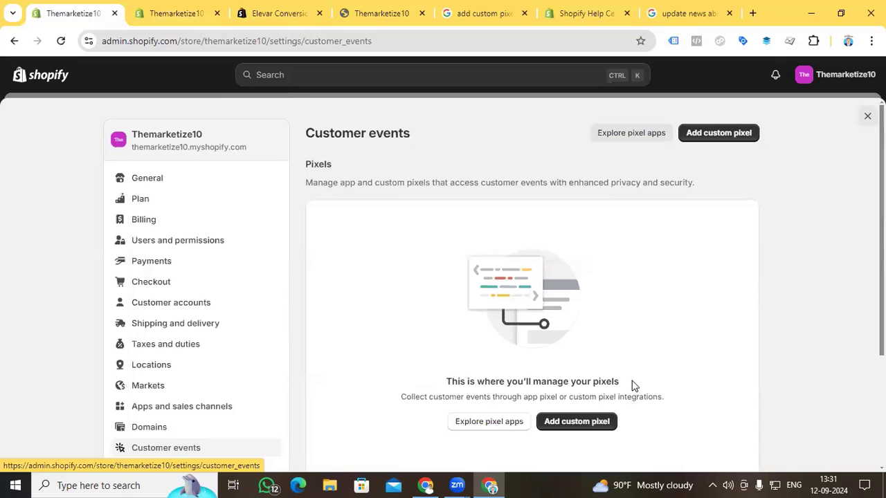
- Add a custom pixel named dataLayer
scroll(632, 386, "down", 1)
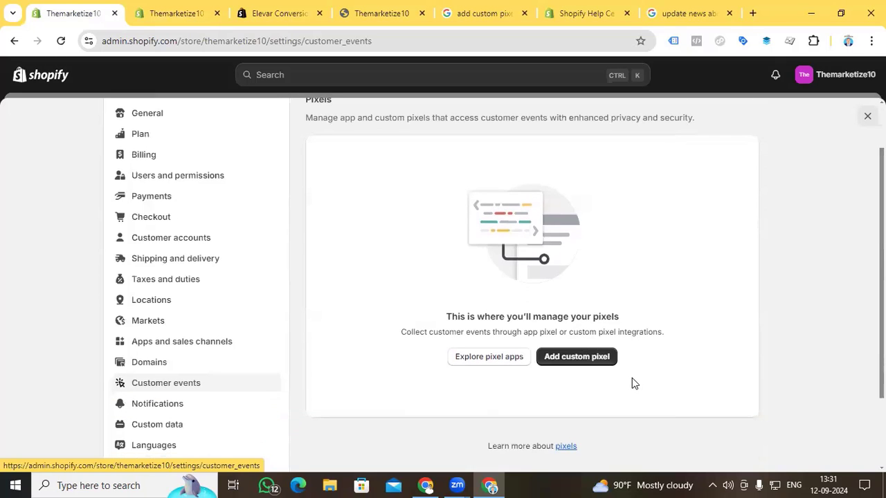
left_click(562, 359)
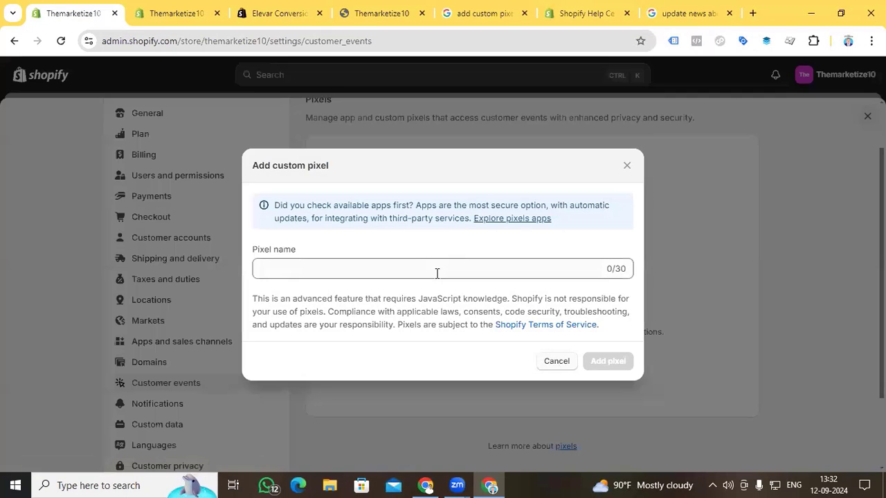
left_click(437, 272)
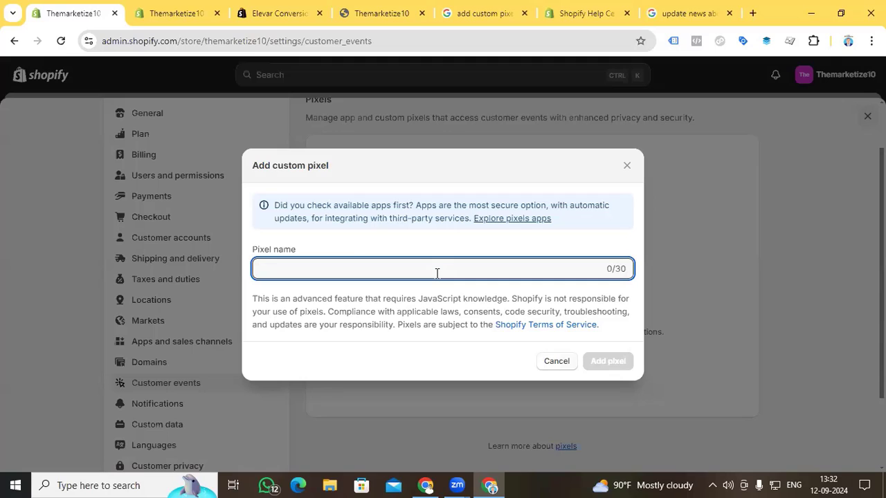
type("dataLayer")
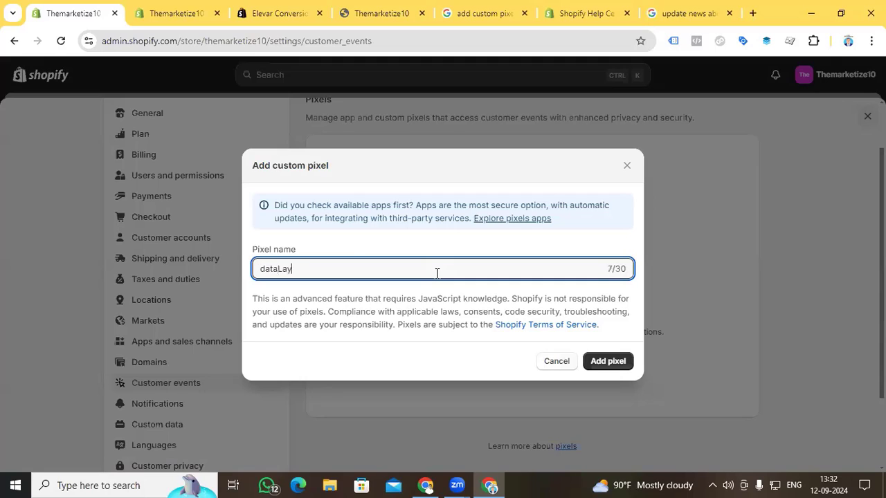
left_click(604, 363)
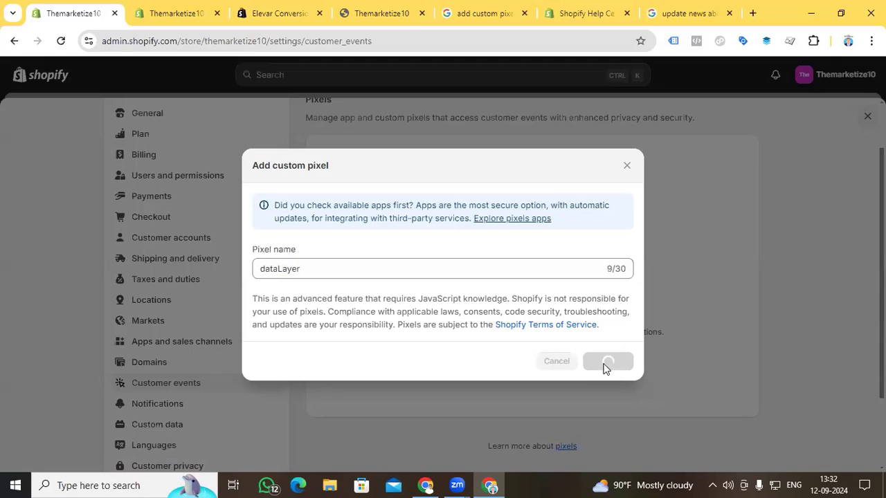
- Replace the pixel's default code with the copied Google Tag Manager and event data layer script
left_click_drag(376, 301, 338, 232)
key("BackSpace")
key("ctrl+v")
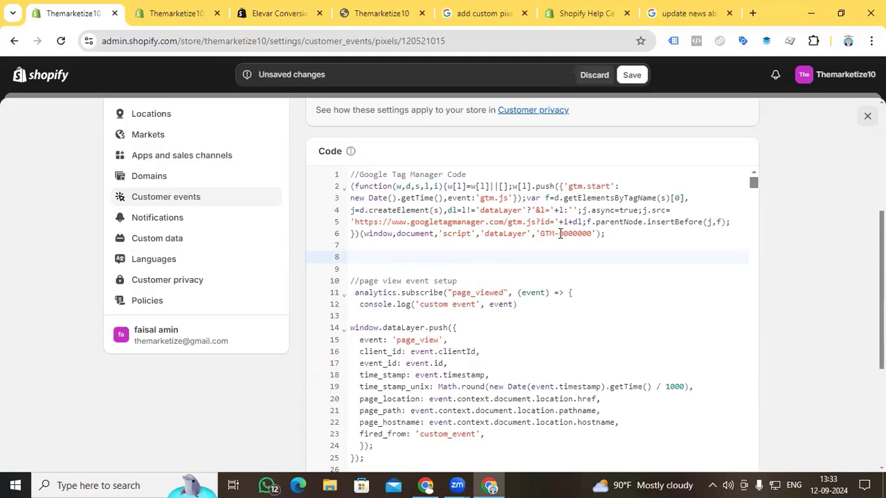
- Copy the container ID from Google Tag Manager and replace the GTM-0000000 placeholder in the pixel code with GTM-KQKS3QRR
left_click_drag(559, 234, 588, 234)
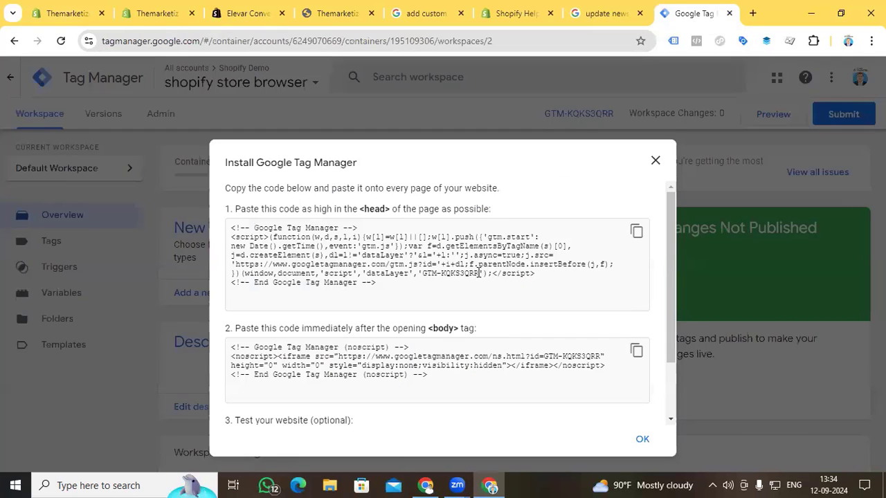
left_click_drag(479, 273, 423, 275)
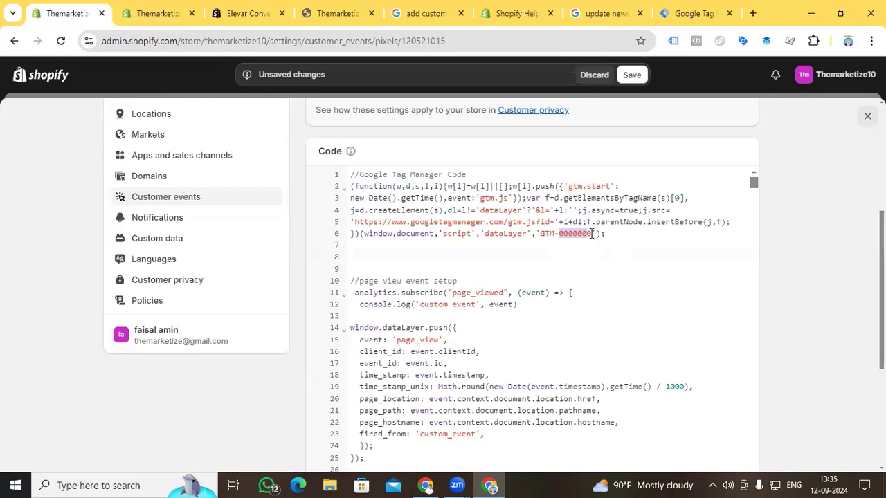
left_click_drag(592, 234, 560, 234)
type("KQKS3QRR")
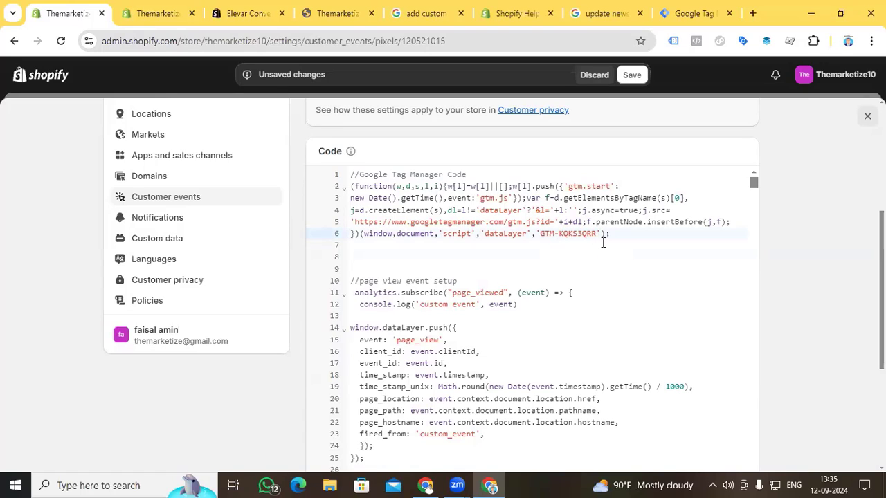
- Save the dataLayer pixel and connect it to the Themarketize10 store
scroll(610, 173, "up", 4)
left_click(632, 75)
scroll(765, 365, "down", 10)
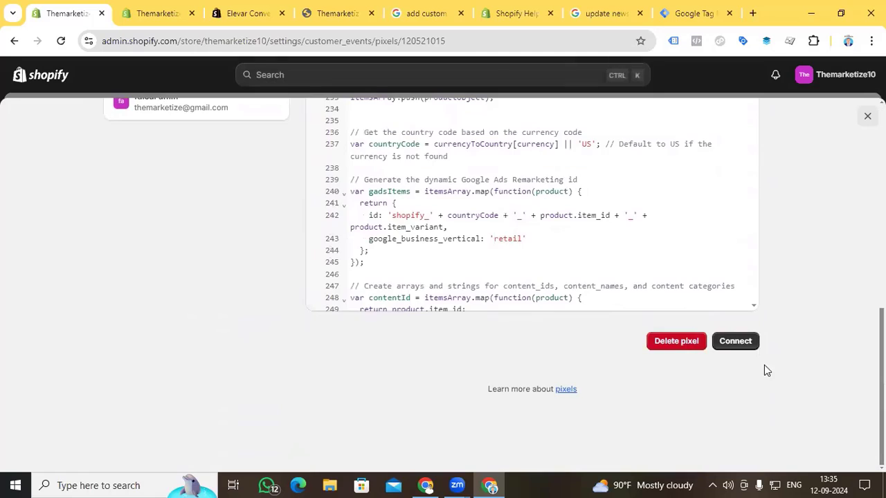
left_click(738, 342)
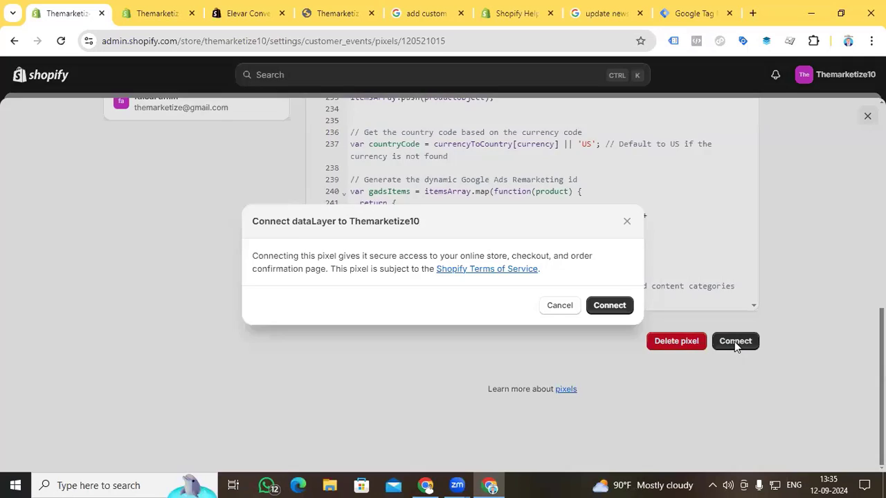
left_click(600, 305)
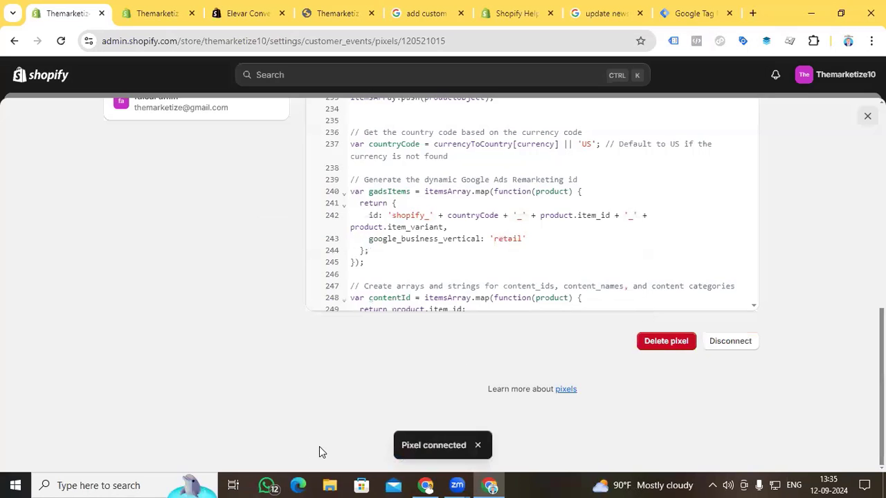
scroll(463, 355, "up", 10)
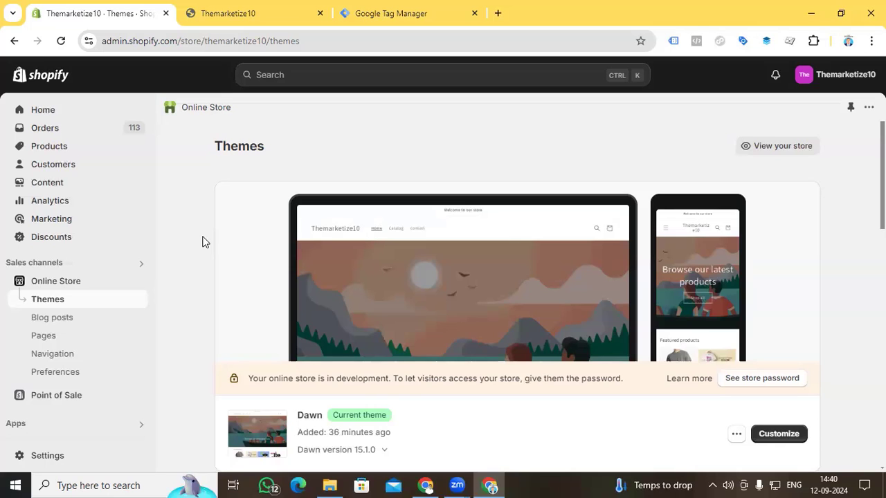
- Switch to the storefront home page, inspect it with the developer tools and clear the console
left_click(255, 10)
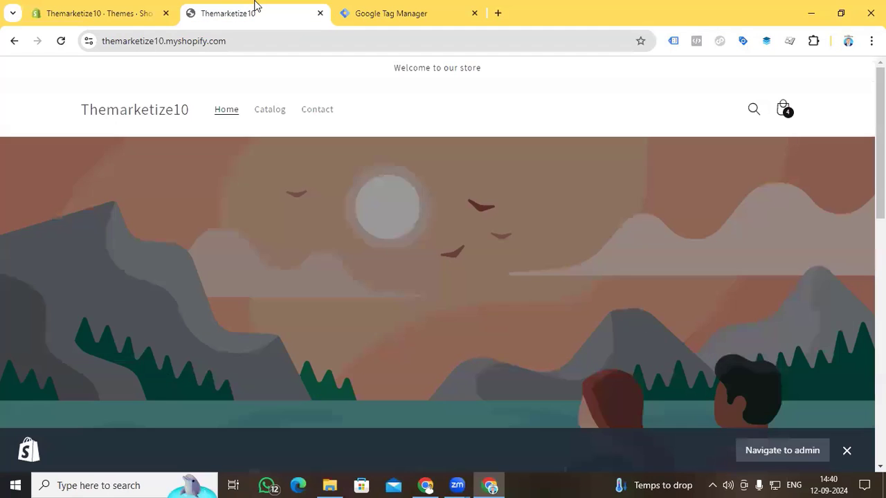
scroll(361, 233, "down", 3)
scroll(361, 233, "down", 3)
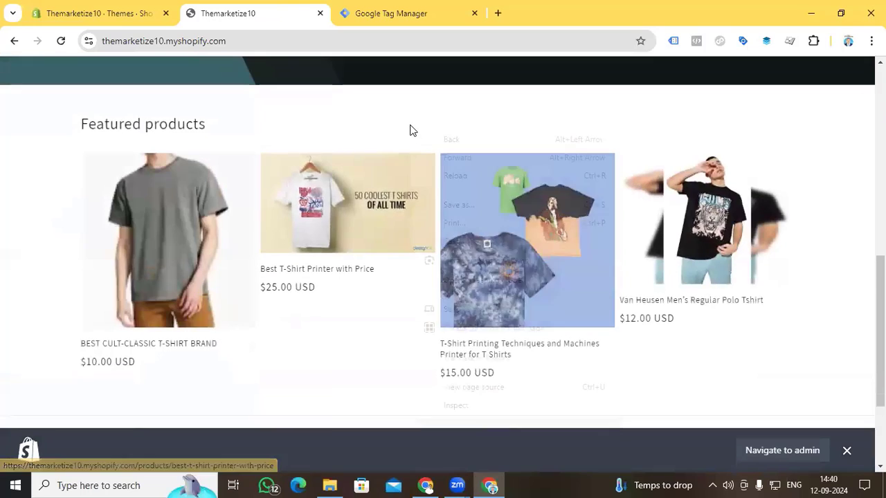
right_click(411, 131)
left_click(469, 408)
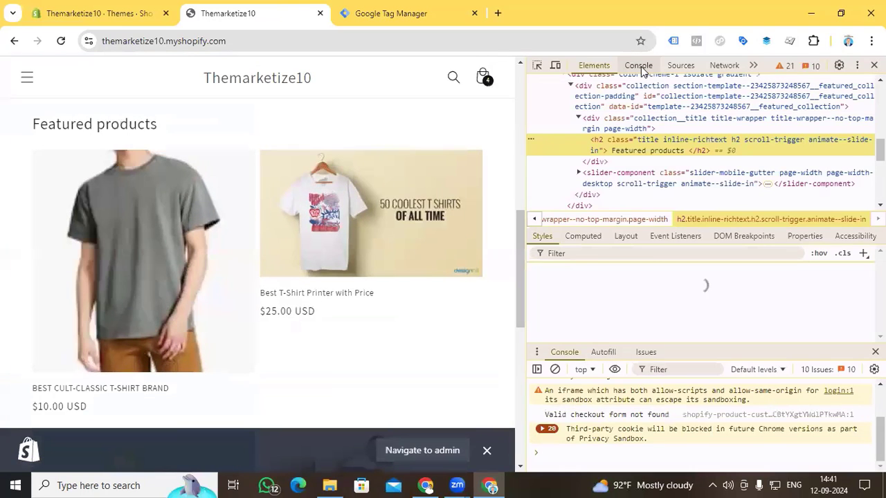
left_click(638, 67)
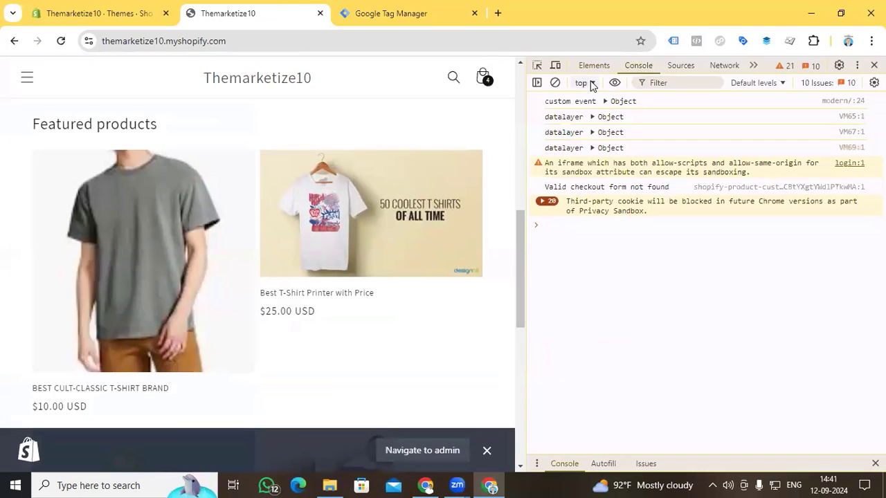
key("ctrl+l")
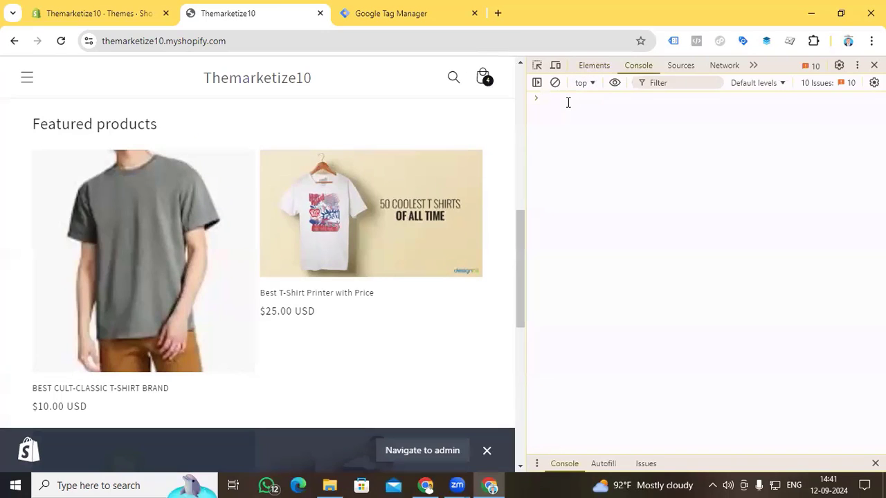
- Try to evaluate datalayer in the console's top context
left_click(566, 103)
type("datalayer")
key("Return")
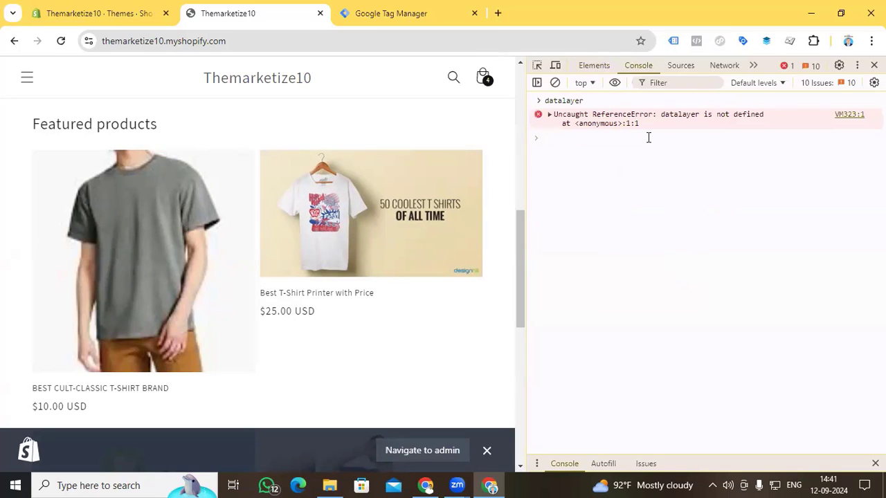
- Set the console context to the custom web-pixel-sandbox frame, evaluate dataLayer there and expand the returned array
left_click(592, 84)
scroll(631, 207, "down", 2)
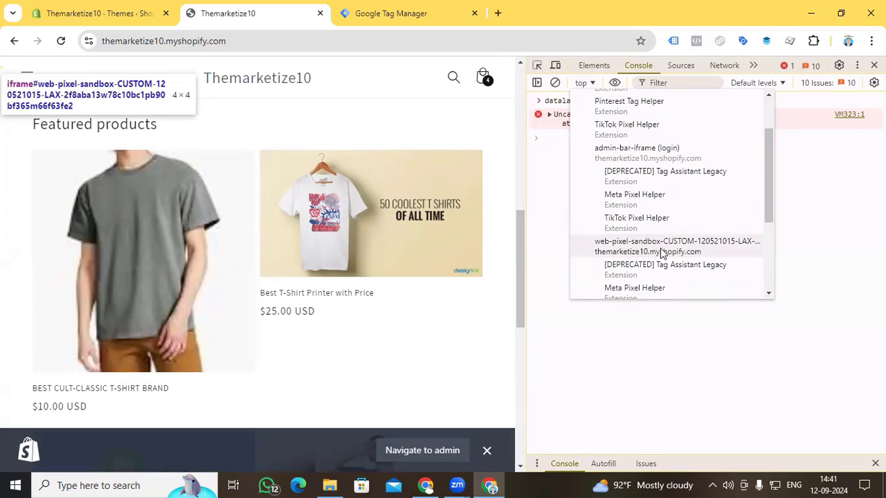
left_click(720, 247)
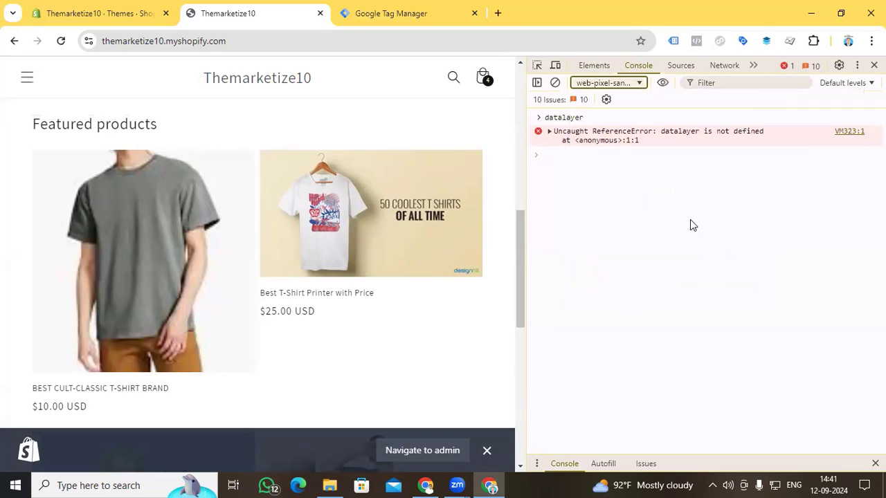
left_click(554, 114)
type("dat")
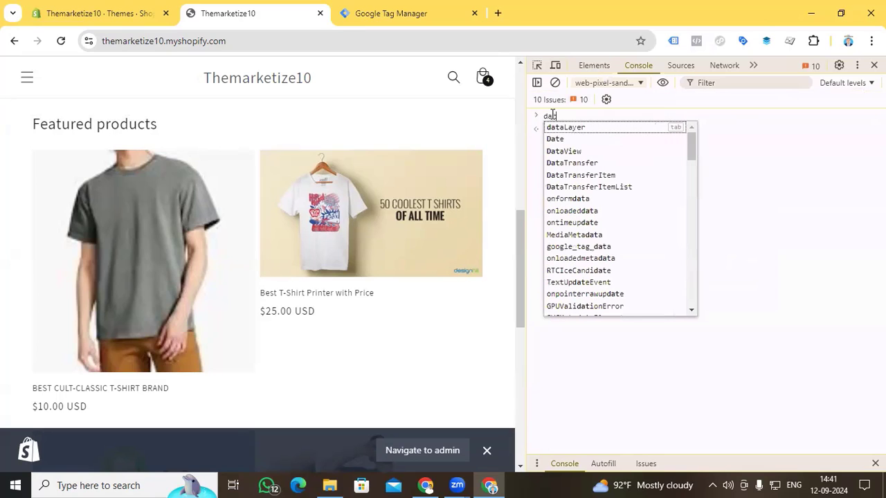
key("Tab")
key("Return")
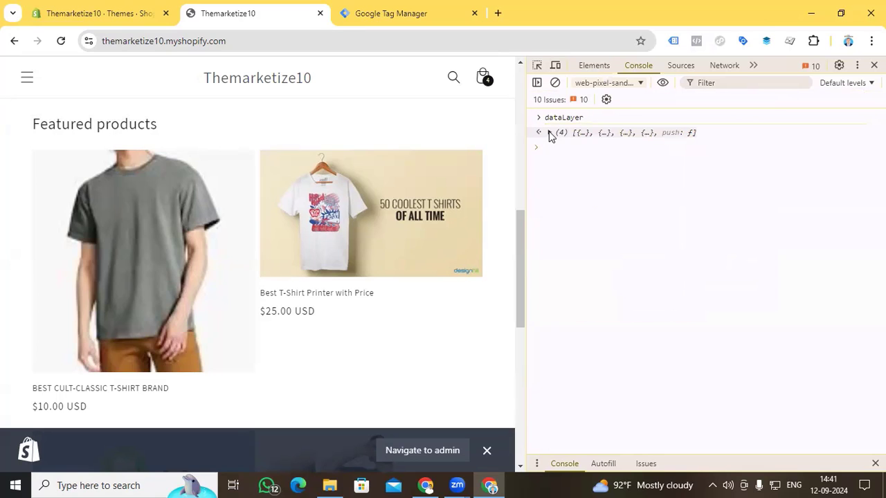
left_click(557, 133)
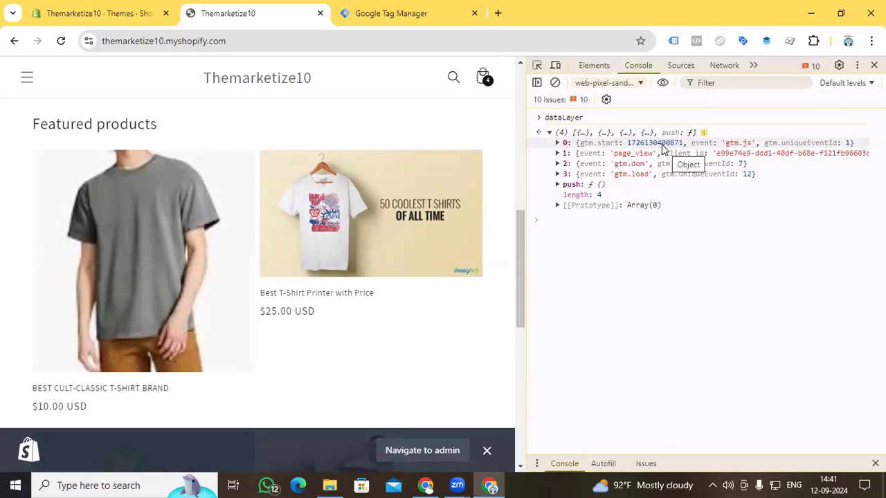
- Switch to Google Tag Manager and save a new JavaScript Variable named Full dataLayer with dataLayer as its global variable name
left_click(418, 14)
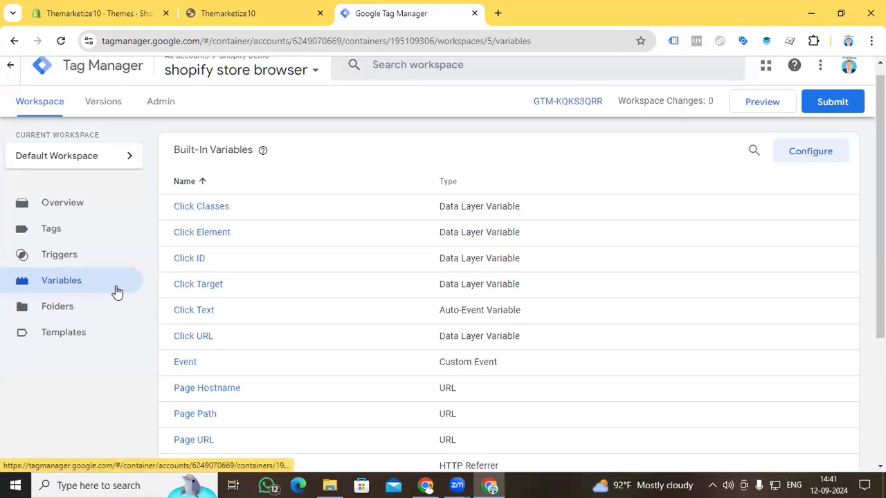
scroll(119, 290, "down", 3)
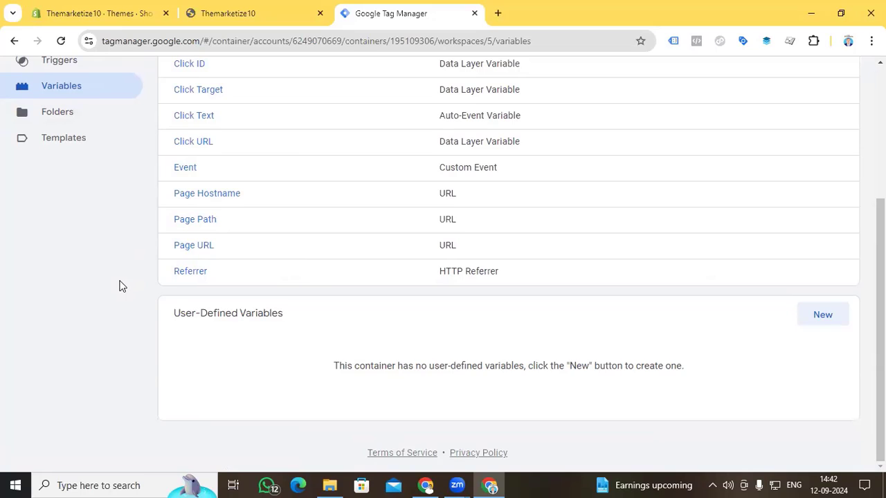
left_click(822, 317)
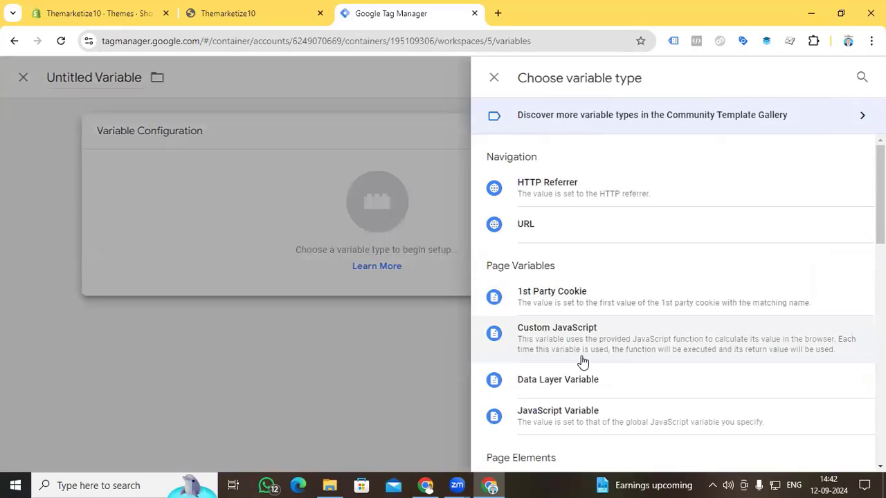
scroll(579, 362, "down", 1)
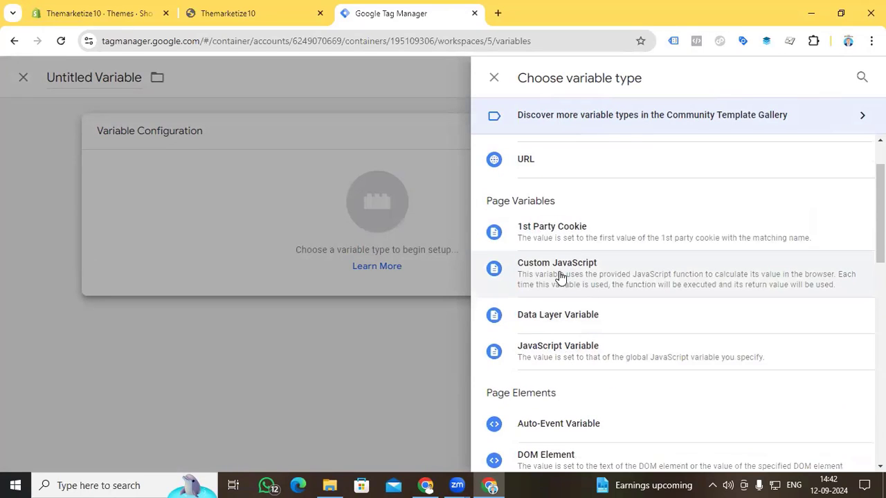
left_click(566, 350)
left_click(318, 261)
type("dataLayer")
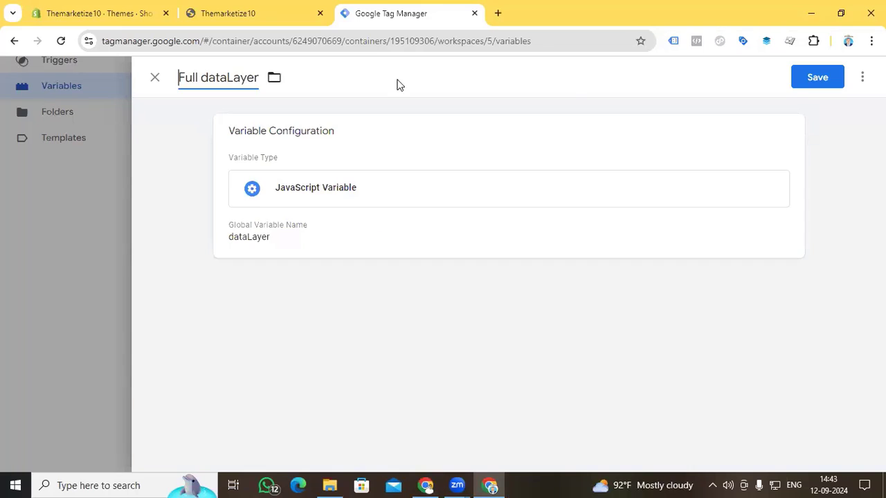
left_click(802, 79)
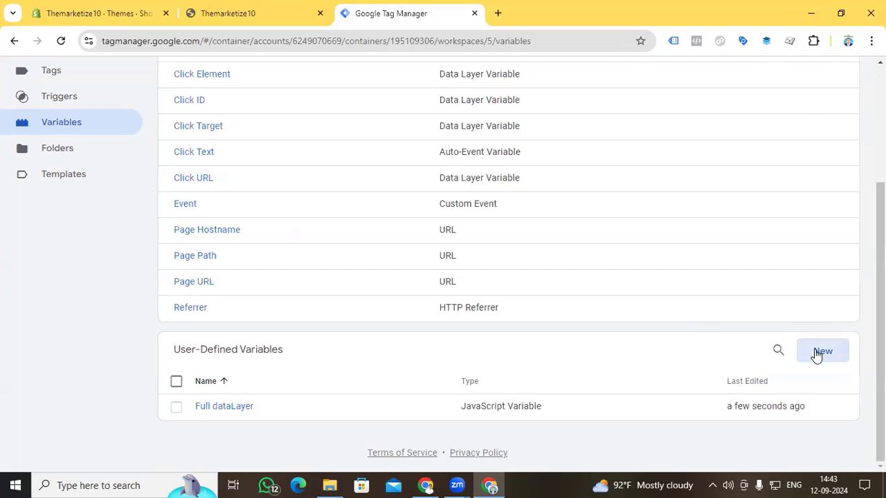
- Save a new Custom JavaScript variable named Latest Datalayer whose function returns {{Full dataLayer}}[{{Full dataLayer}}.length-1]
left_click(817, 353)
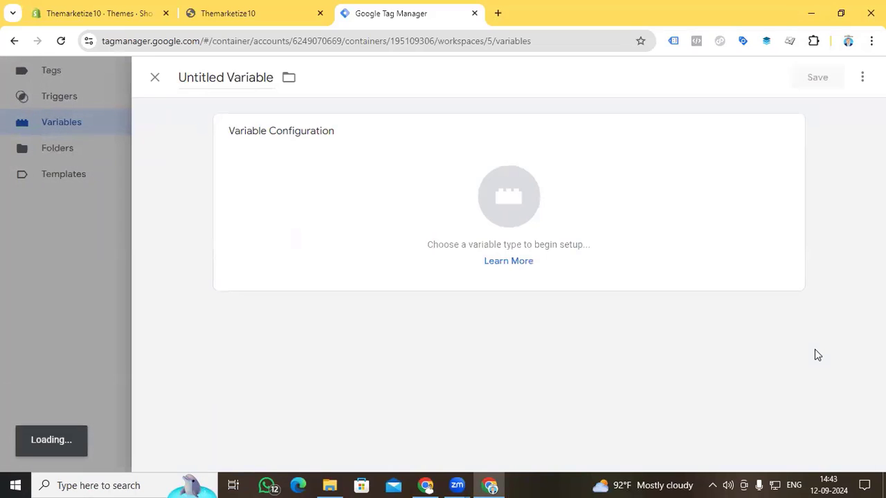
left_click(511, 215)
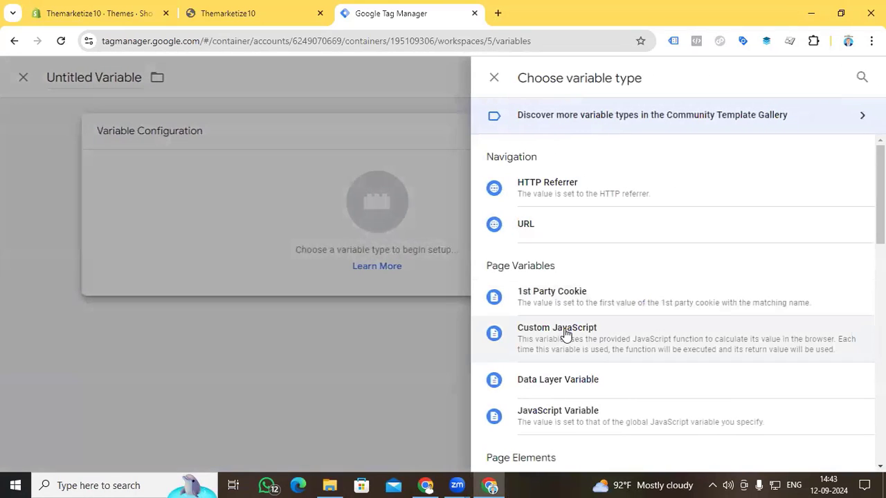
left_click(562, 331)
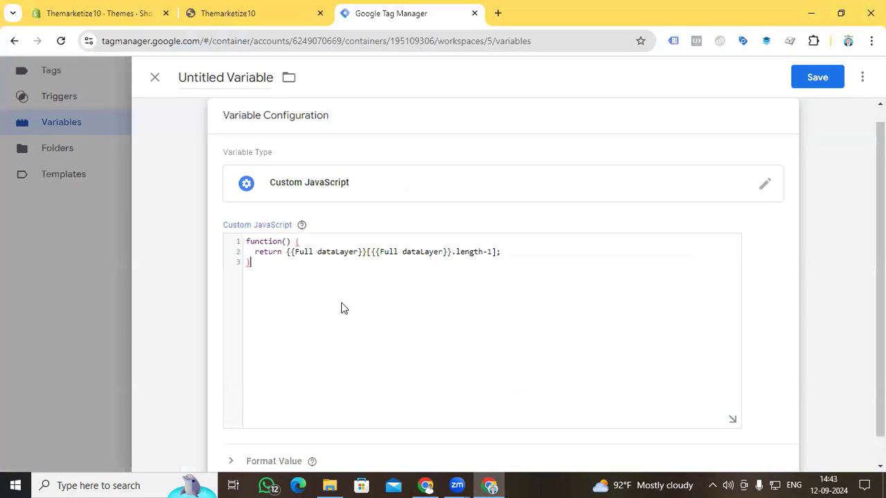
left_click_drag(294, 252, 358, 254)
left_click(399, 279)
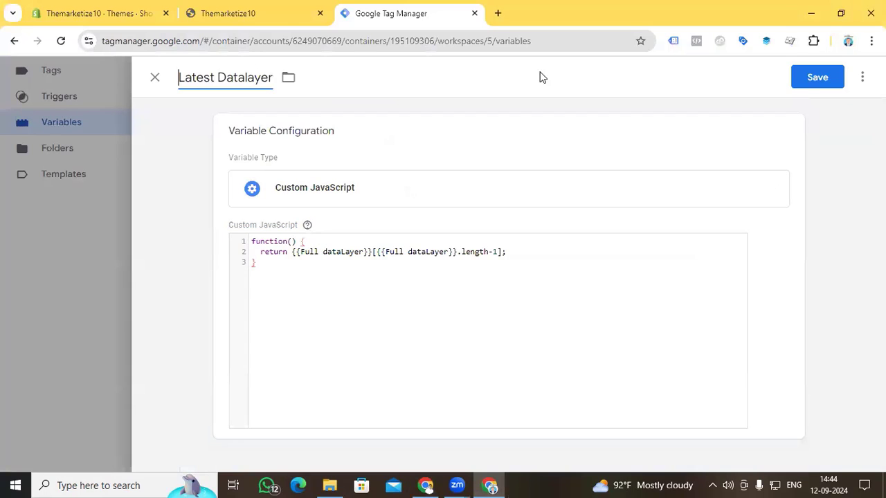
left_click(818, 77)
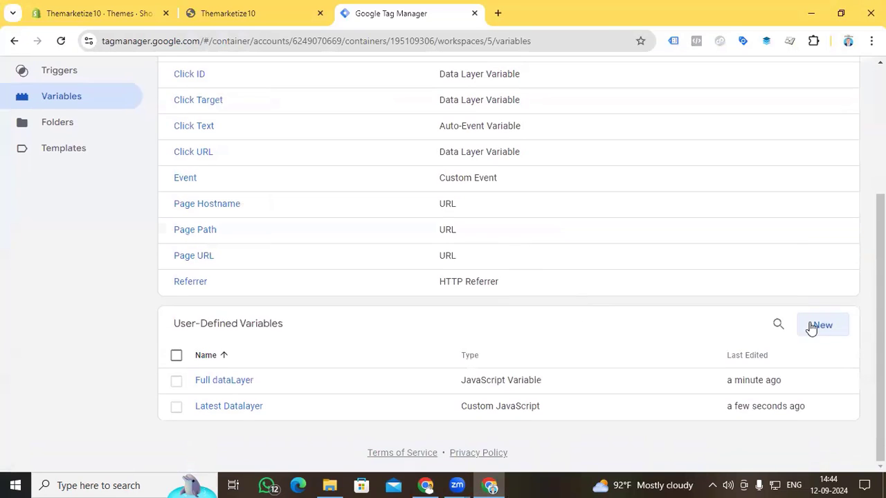
- Save a new Data Layer Variable named Fired From with fired_from as its data layer variable name
left_click(818, 331)
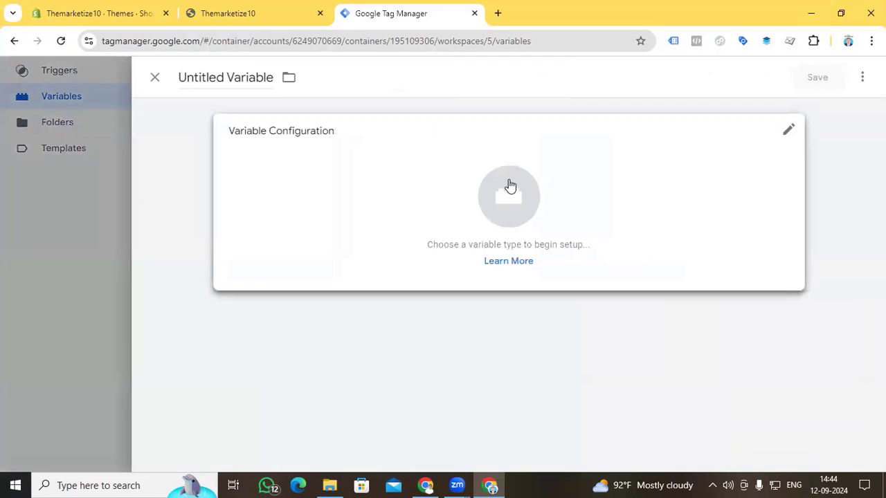
left_click(510, 188)
scroll(589, 277, "down", 3)
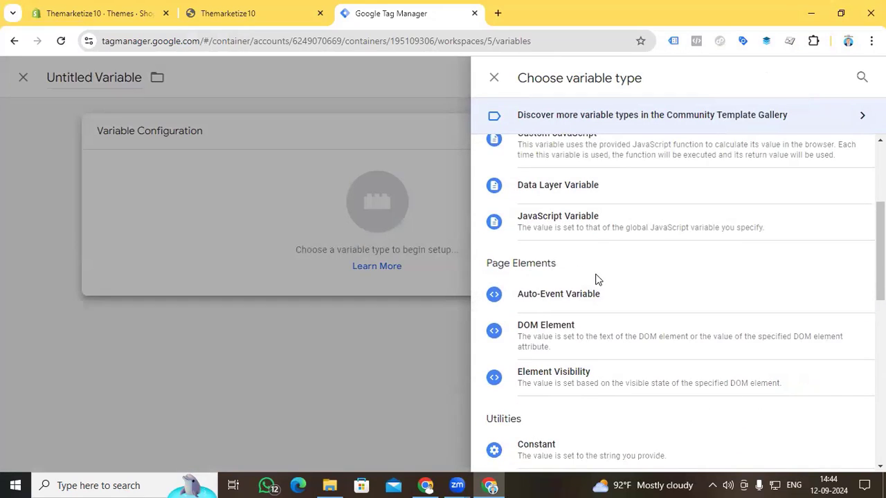
scroll(598, 279, "up", 2)
left_click(546, 298)
left_click(304, 265)
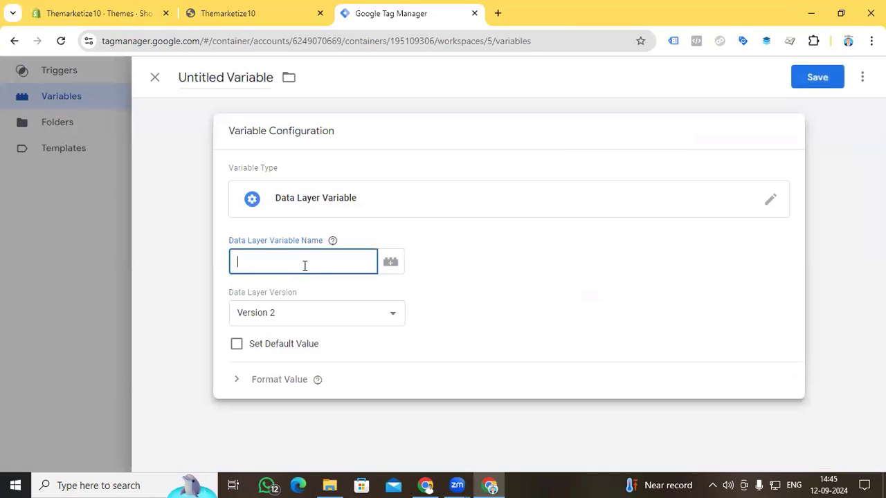
type("fired_from")
left_click(236, 81)
type("Fired From")
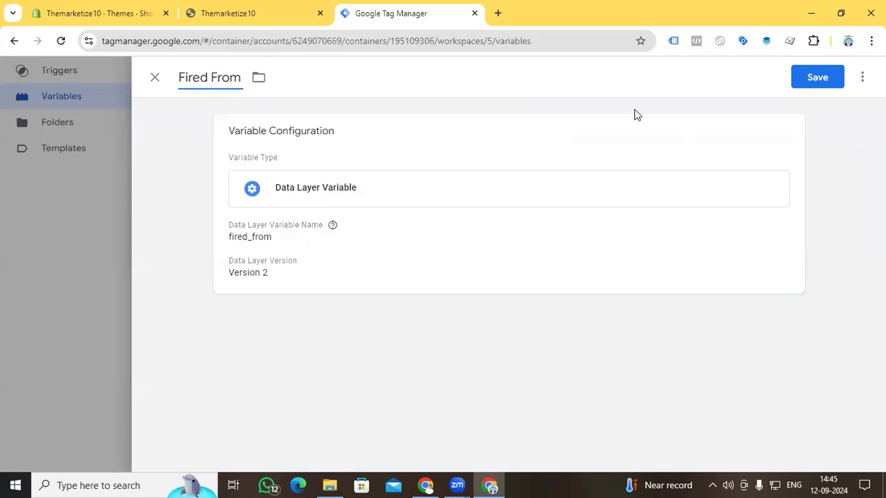
left_click(803, 79)
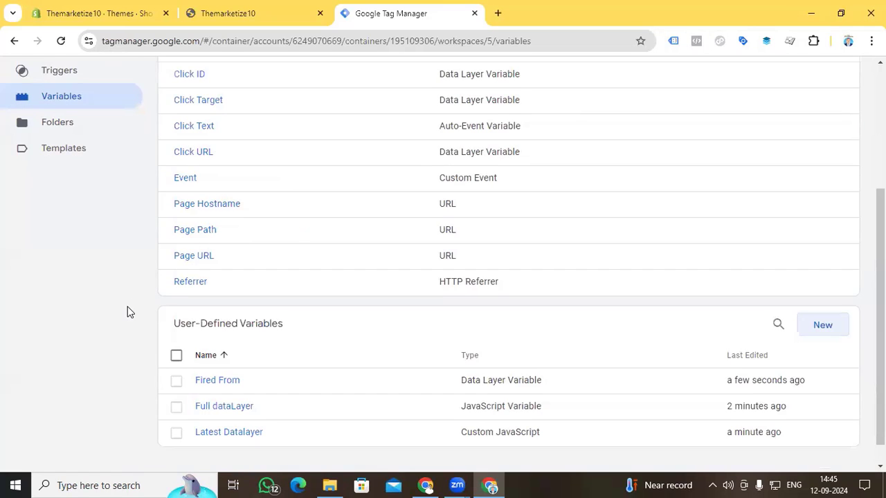
- Create a Custom HTML tag with a script: console.log("datalayer", {"event": {{Event}}, "dataLayer": {{Latest Datalayer}}})
scroll(127, 311, "up", 3)
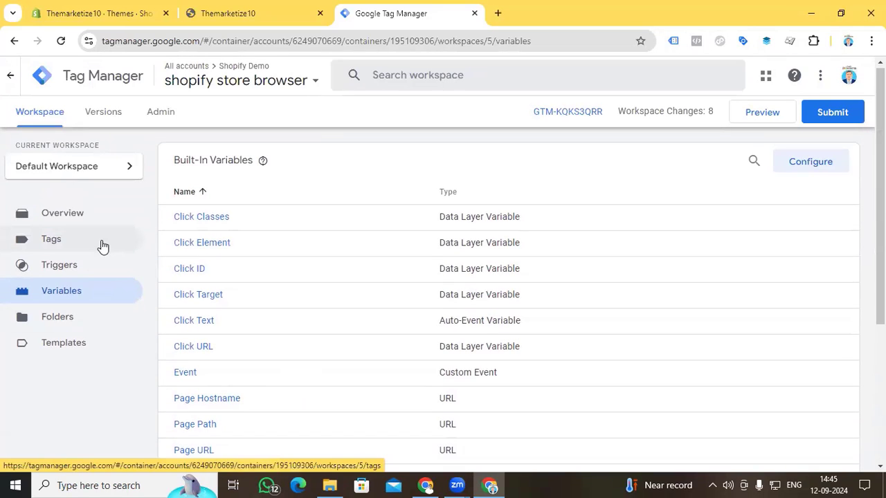
left_click(103, 247)
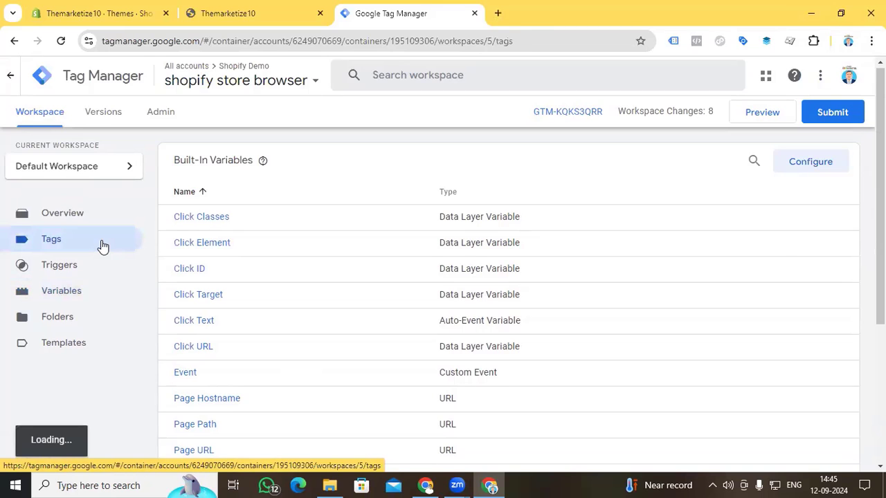
left_click(824, 161)
left_click(496, 200)
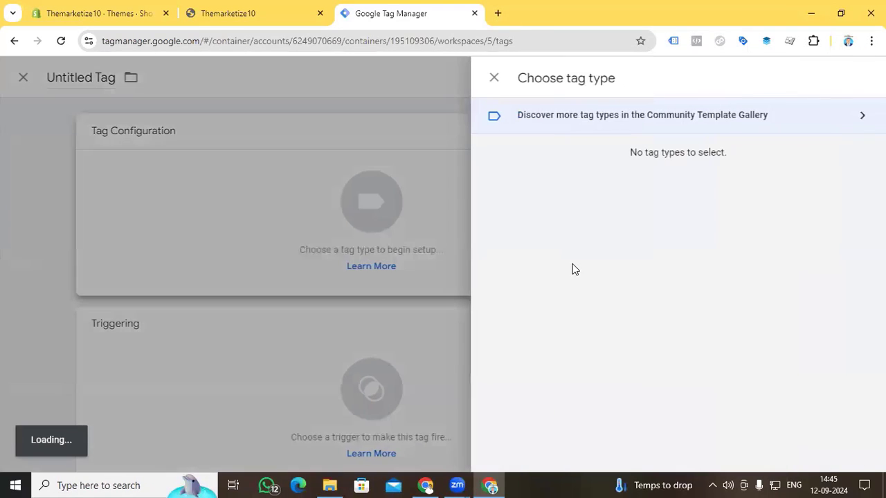
left_click(574, 268)
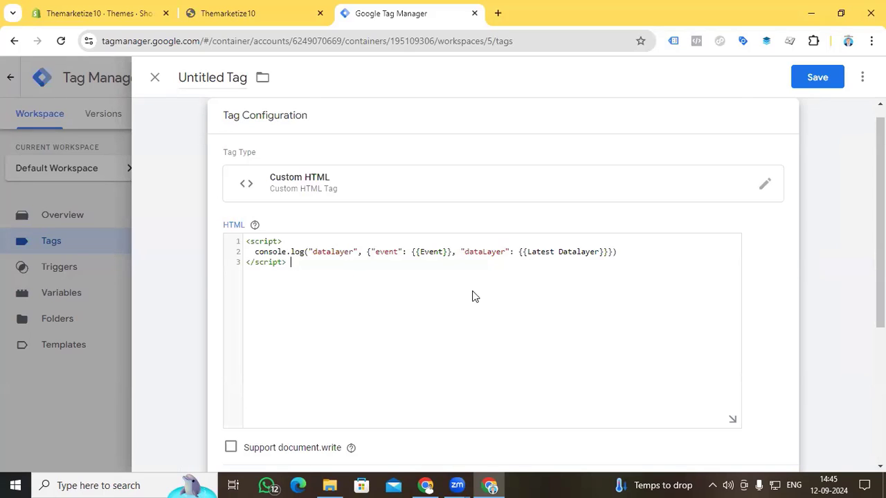
- Start a new trigger for the Custom HTML tag and choose Custom Event as its type
scroll(474, 297, "down", 3)
left_click(510, 358)
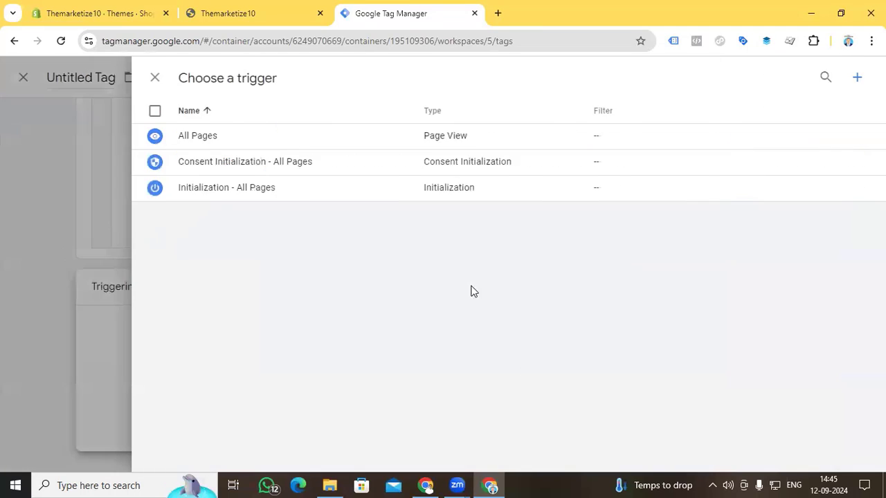
left_click(858, 77)
left_click(688, 198)
scroll(594, 278, "down", 5)
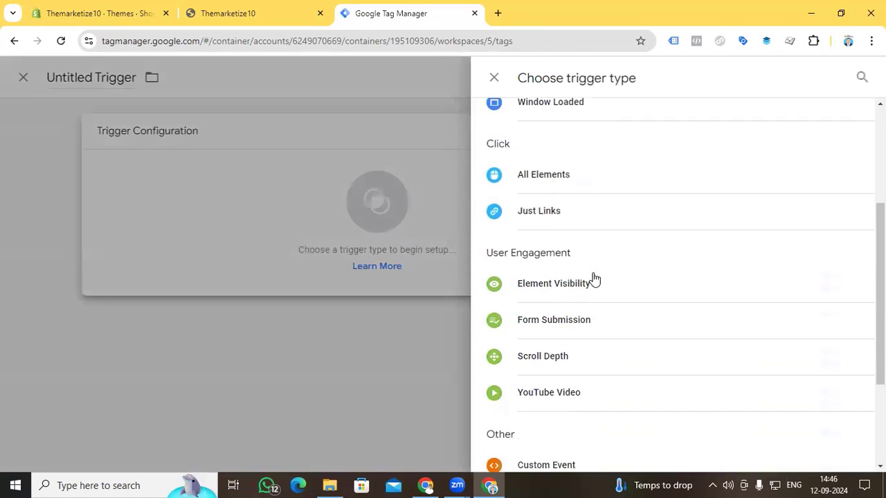
left_click(603, 307)
- Set the trigger's event name to "." and enable regex matching
left_click(301, 262)
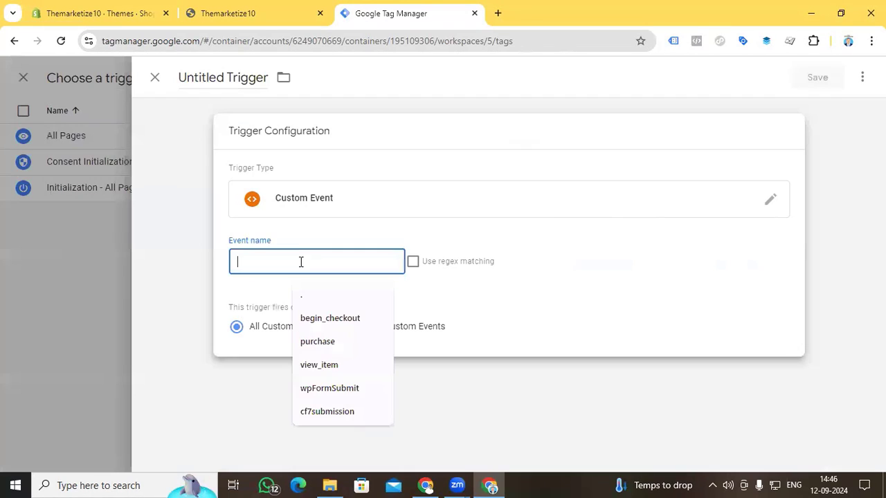
left_click(396, 243)
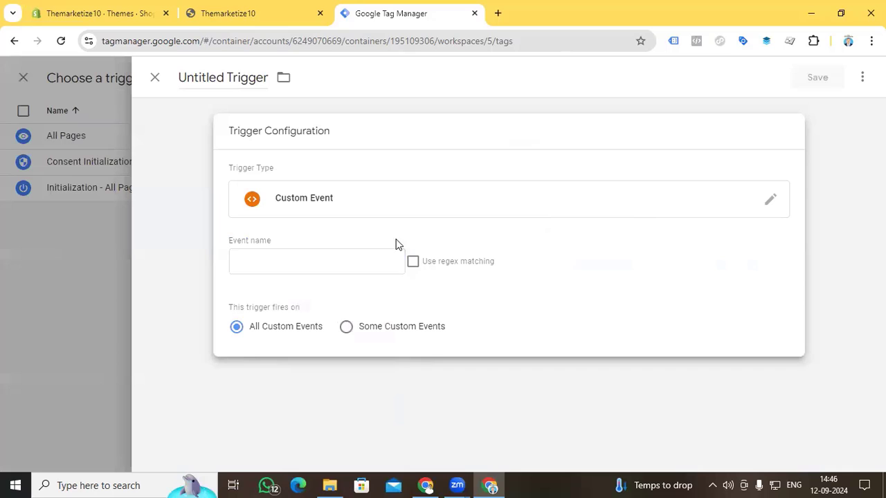
left_click(358, 257)
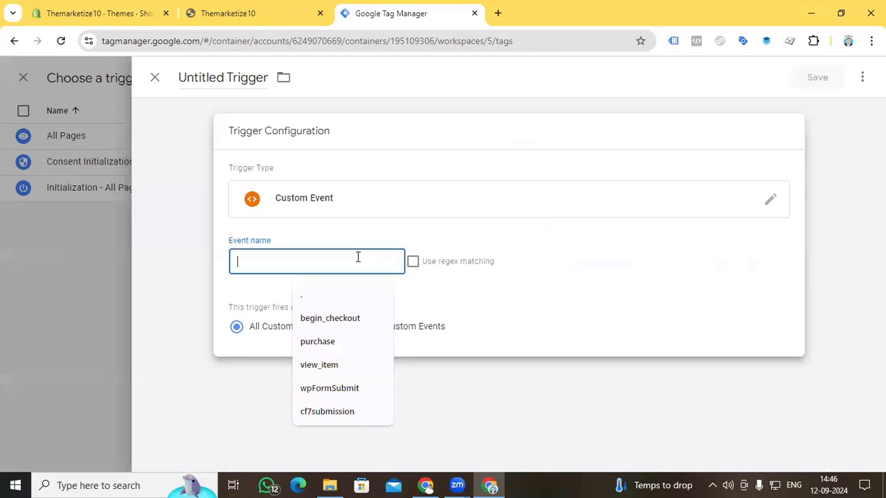
left_click(413, 269)
left_click(412, 266)
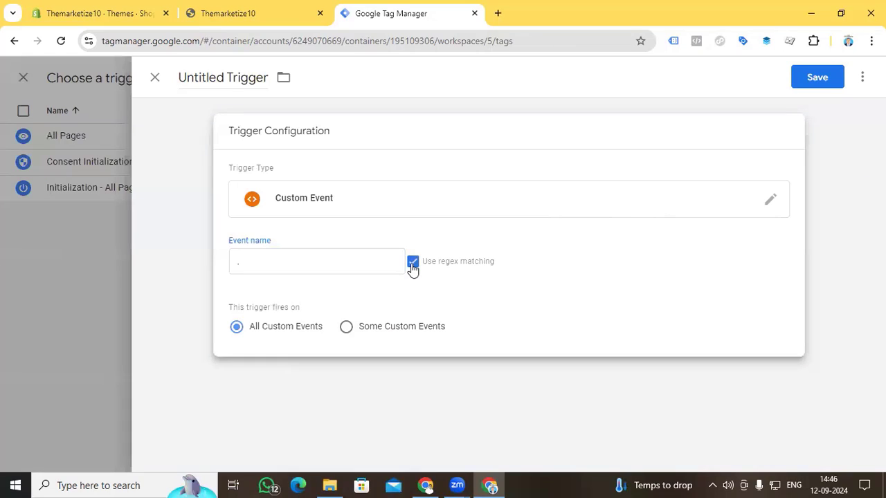
- Limit the trigger to some custom events, with the condition Fired From equals custom_event
left_click(346, 328)
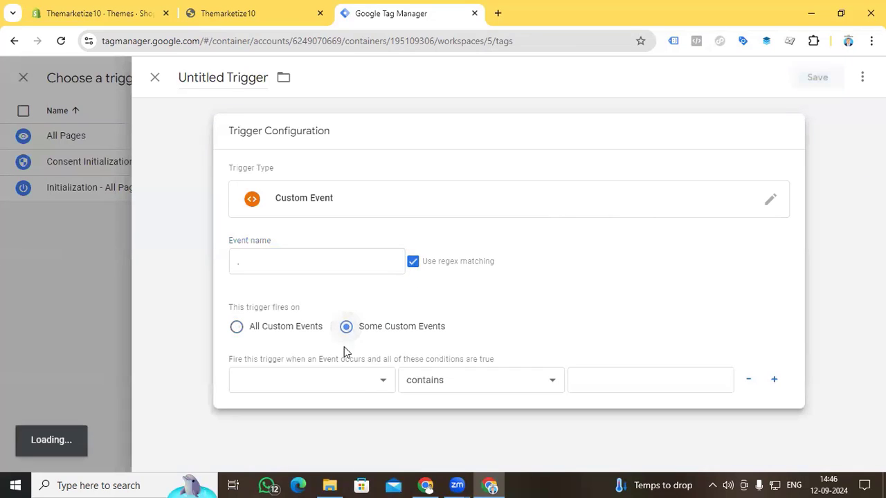
left_click(366, 384)
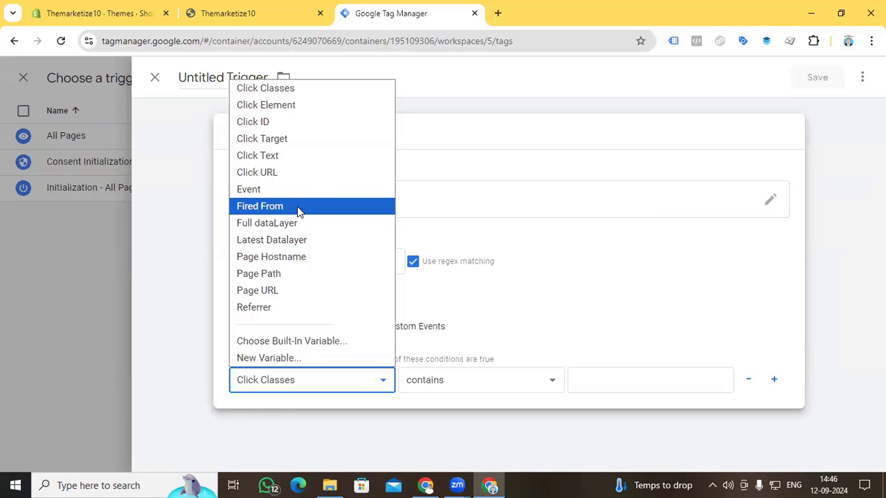
left_click(298, 208)
left_click(451, 381)
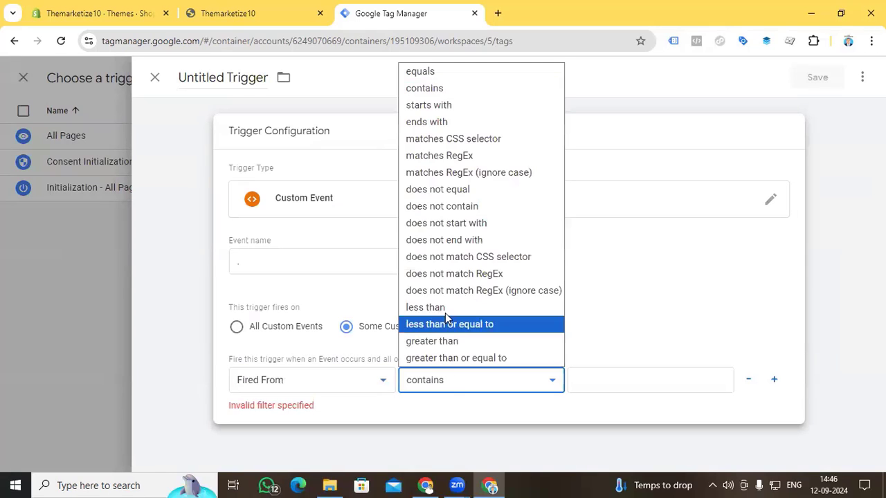
left_click(422, 71)
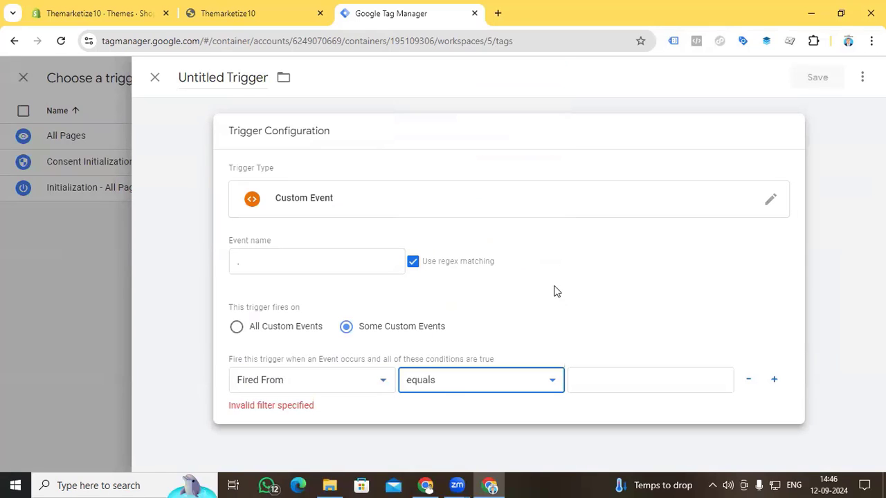
left_click(583, 369)
type("cu")
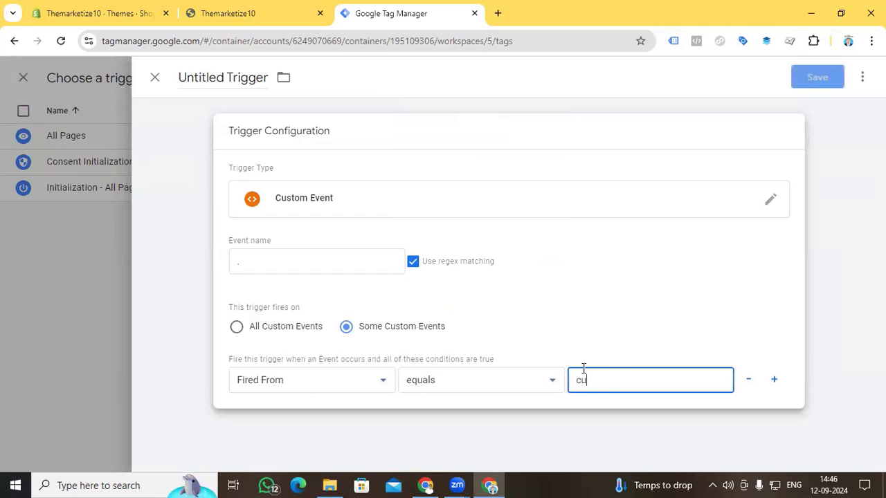
type("stom_event")
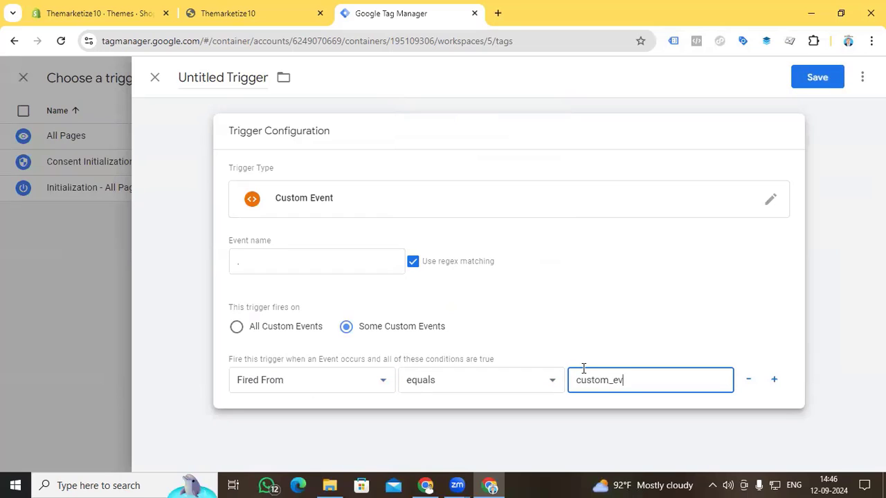
- Name the trigger Log DataLayer and save it
left_click(239, 81)
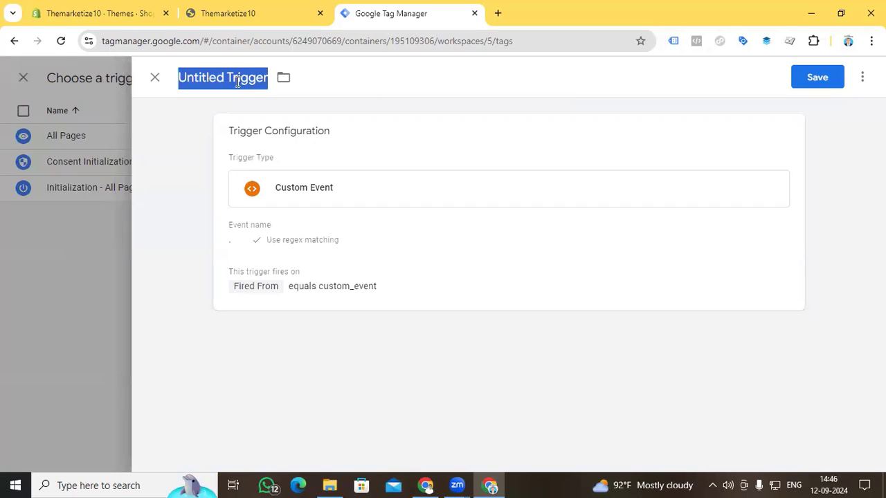
type("Log Data")
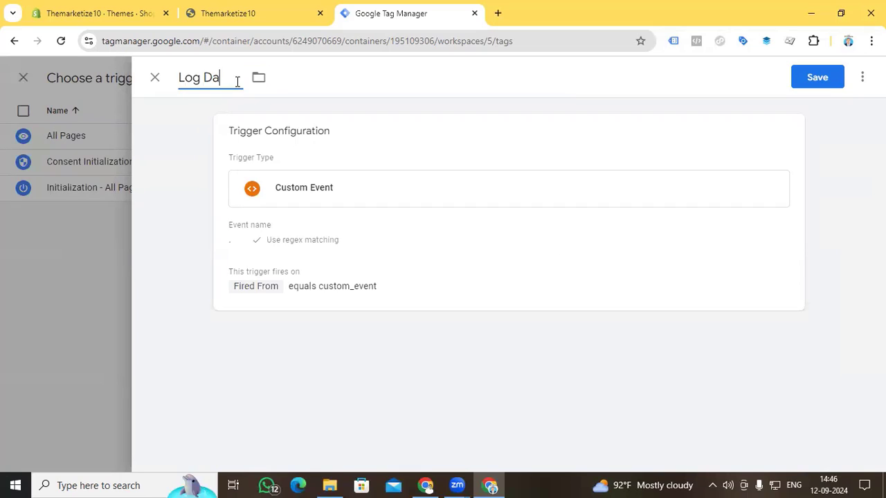
type("yer")
left_click(817, 79)
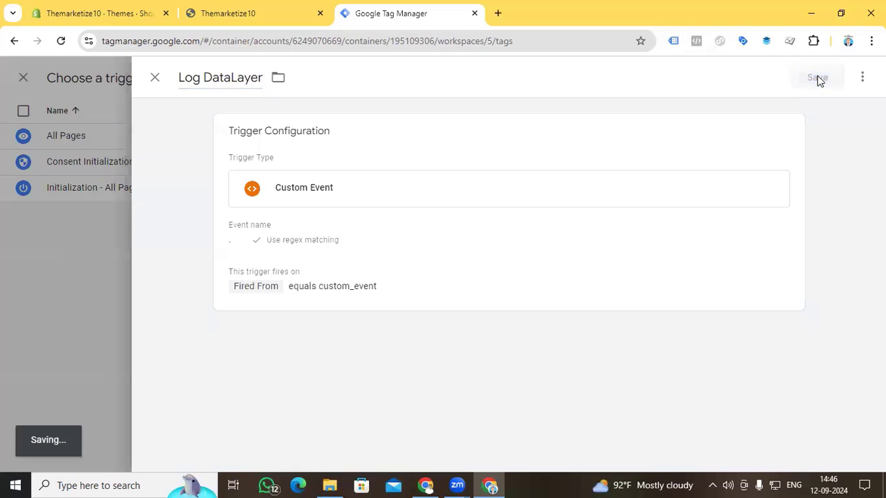
- Name the Custom HTML tag Debug DataLayer, save it, and publish the workspace changes to the live environment
left_click(204, 78)
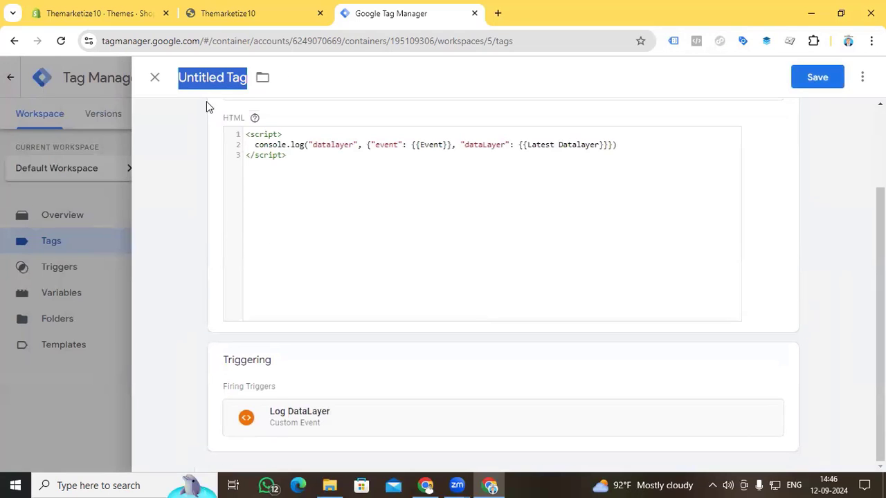
type("Be")
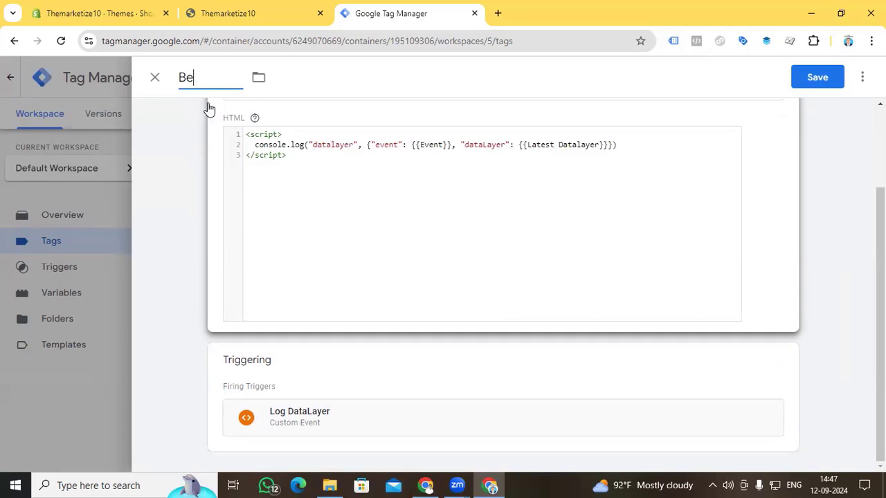
key("BackSpace")
key("BackSpace")
type("Debug DataLayer")
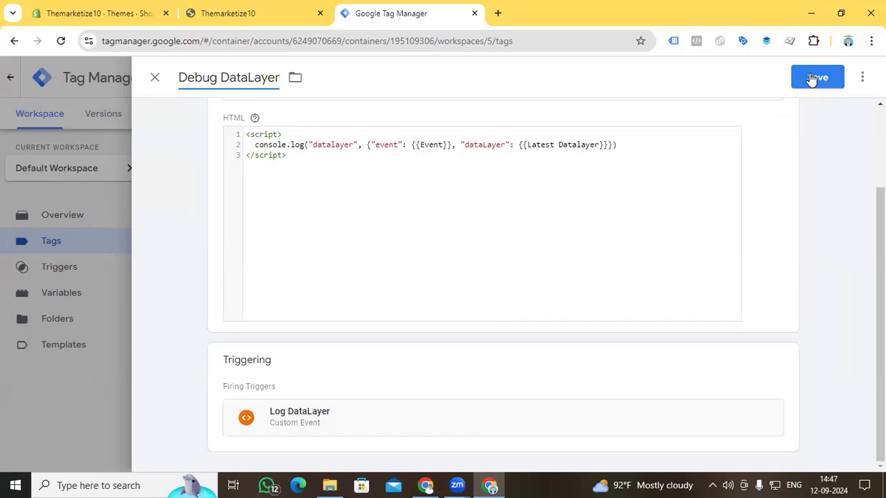
left_click(813, 78)
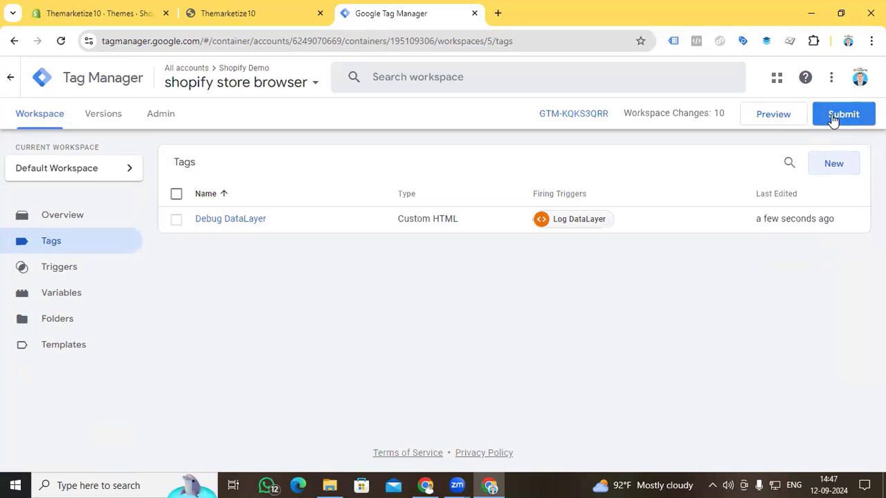
left_click(835, 117)
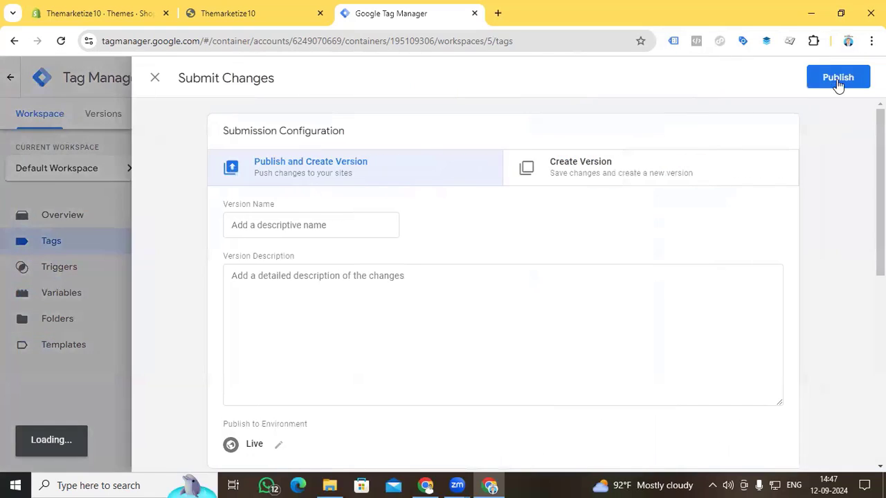
left_click(838, 79)
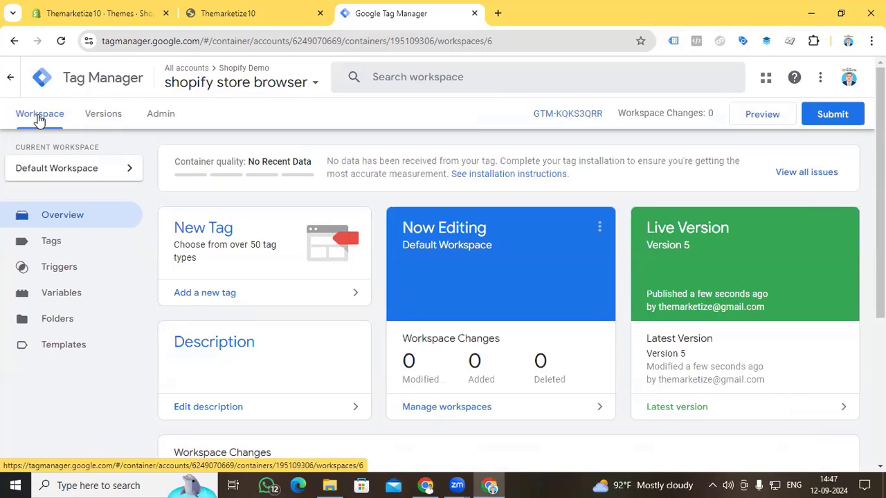
- Reload the Themearketize10 storefront with the browser console open and expand the logged page_view datalayer event
left_click(221, 14)
key("F12")
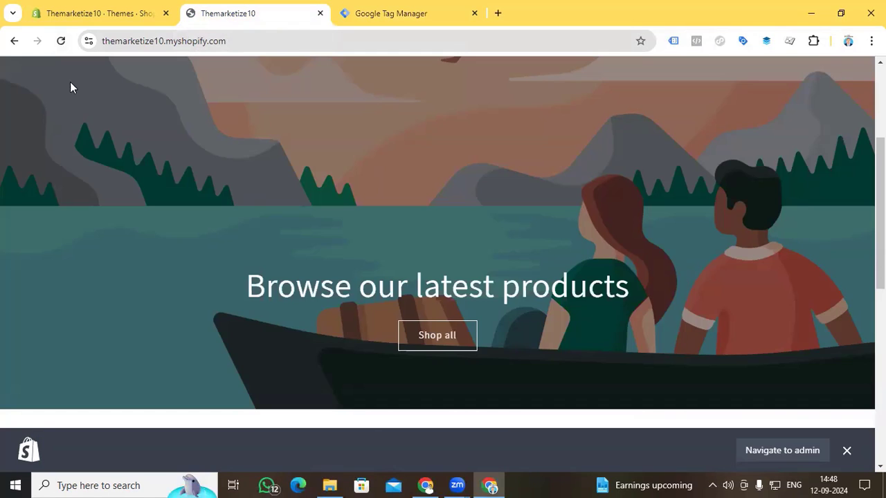
left_click(61, 43)
scroll(399, 227, "down", 5)
right_click(389, 424)
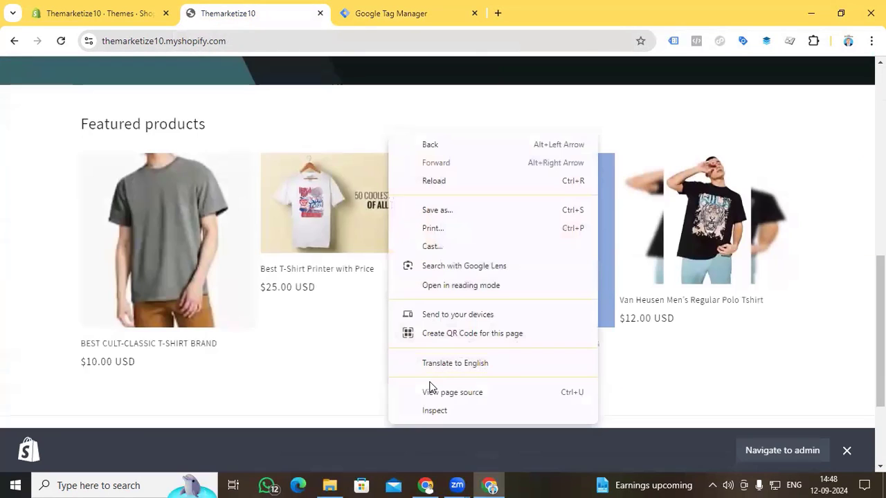
left_click(437, 411)
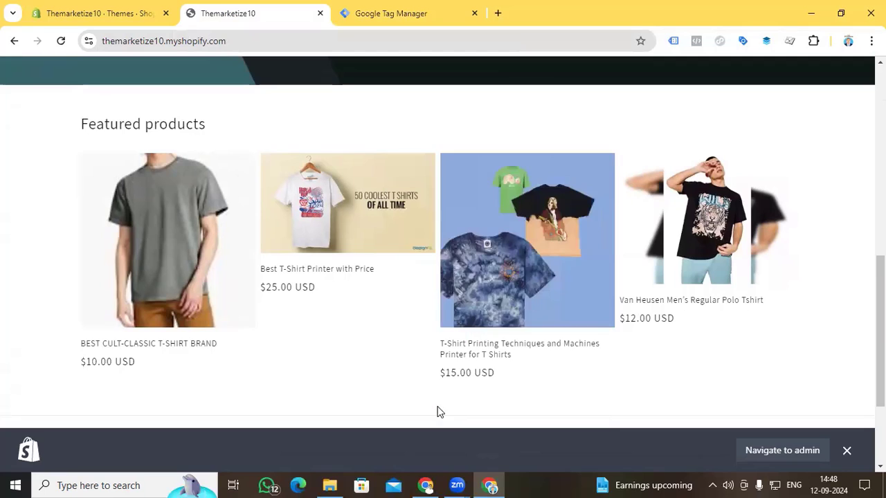
left_click(637, 65)
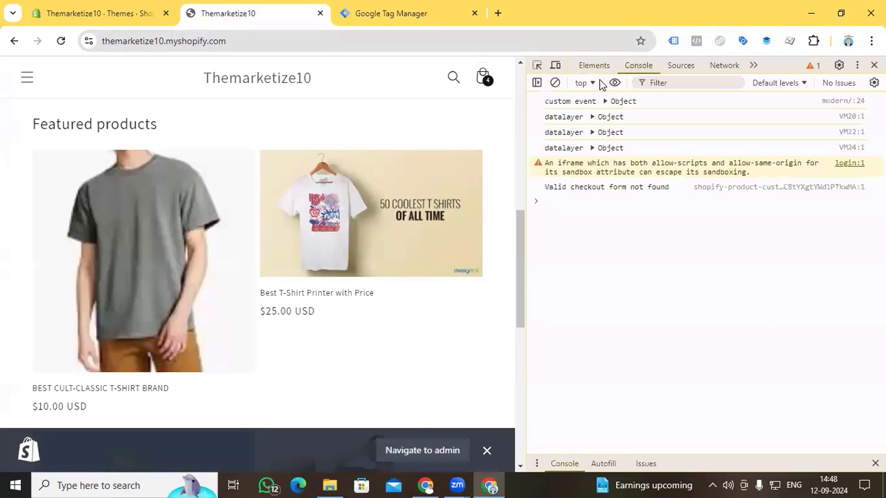
left_click(61, 41)
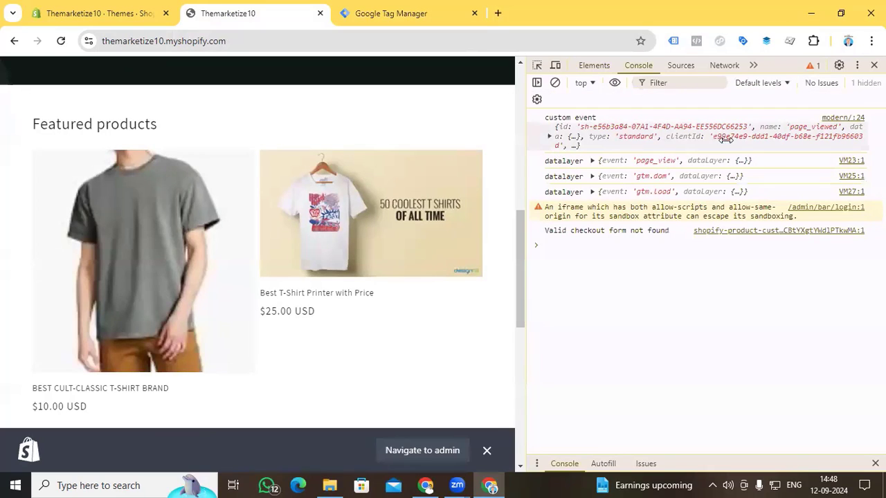
left_click(592, 161)
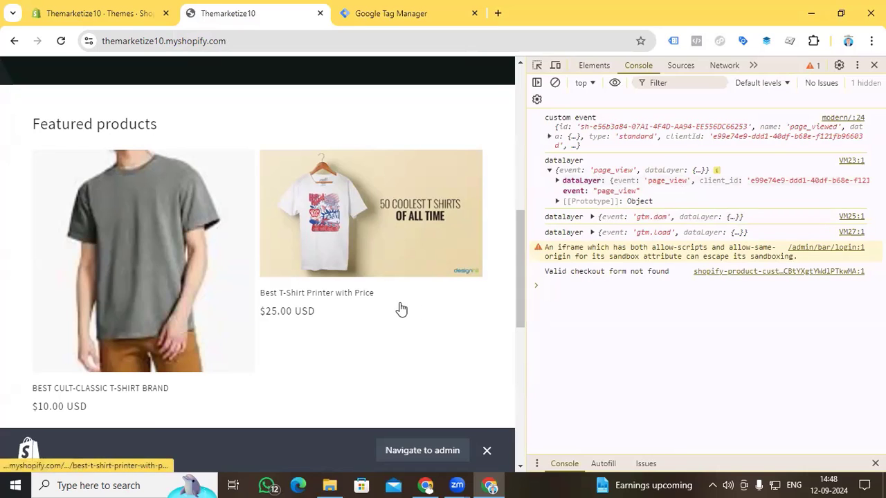
- Open the Best T-Shirt Printer with Price product page and examine the view_item event's dataLayer, including its ecommerce item details
left_click(349, 297)
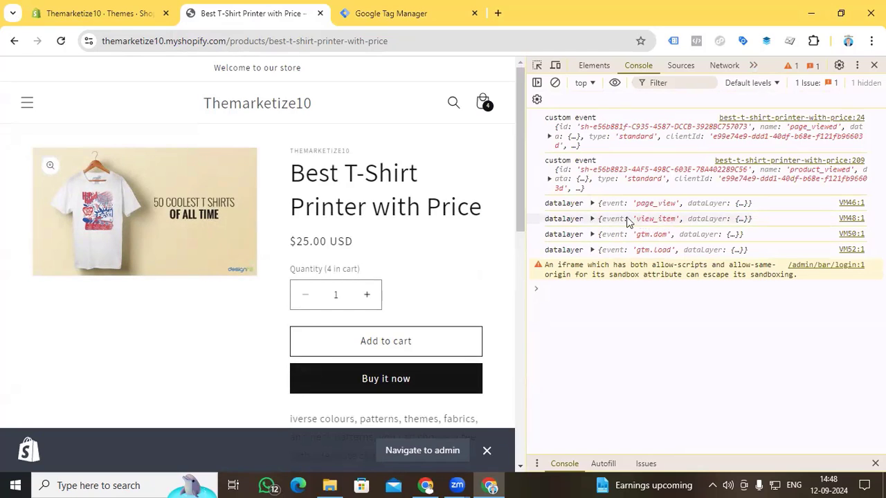
left_click(592, 219)
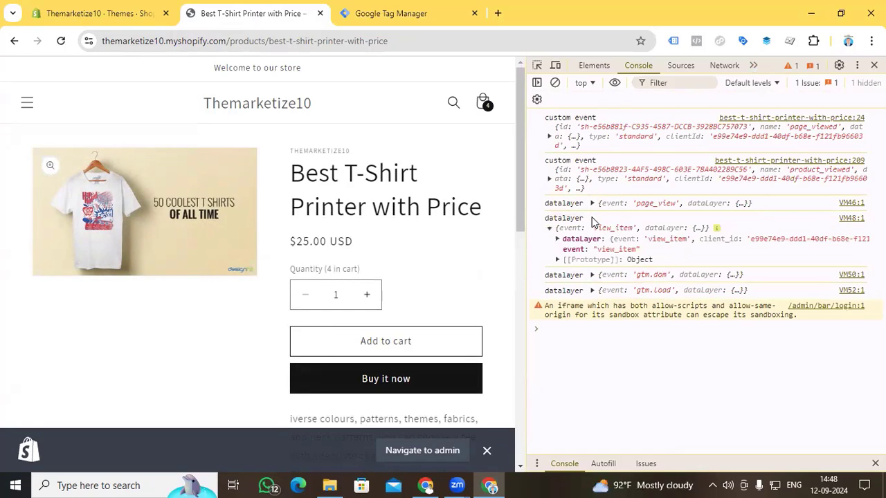
left_click(558, 239)
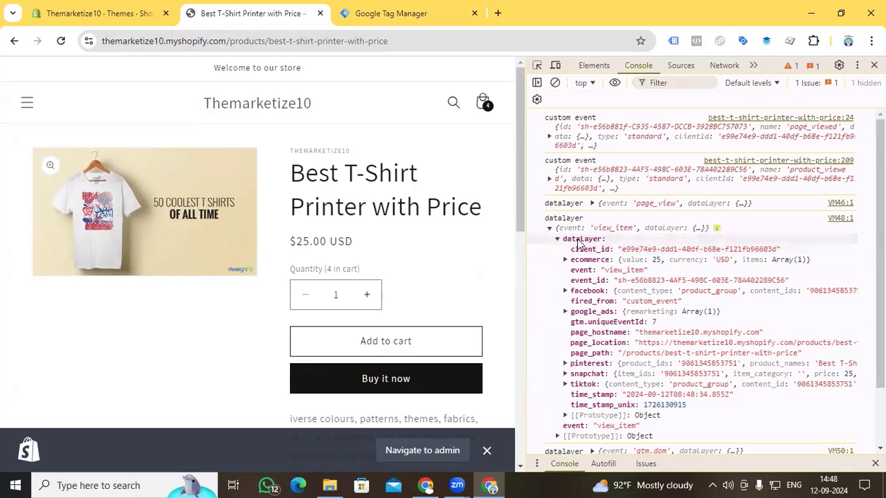
left_click(565, 261)
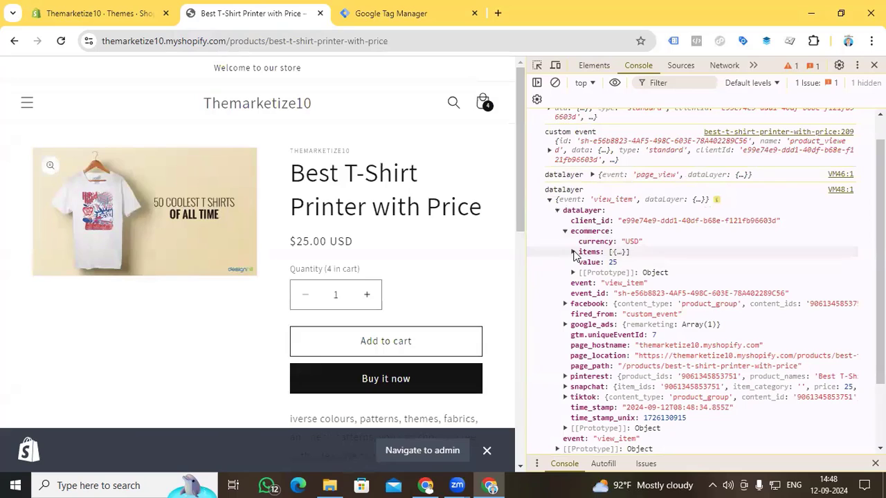
left_click(573, 252)
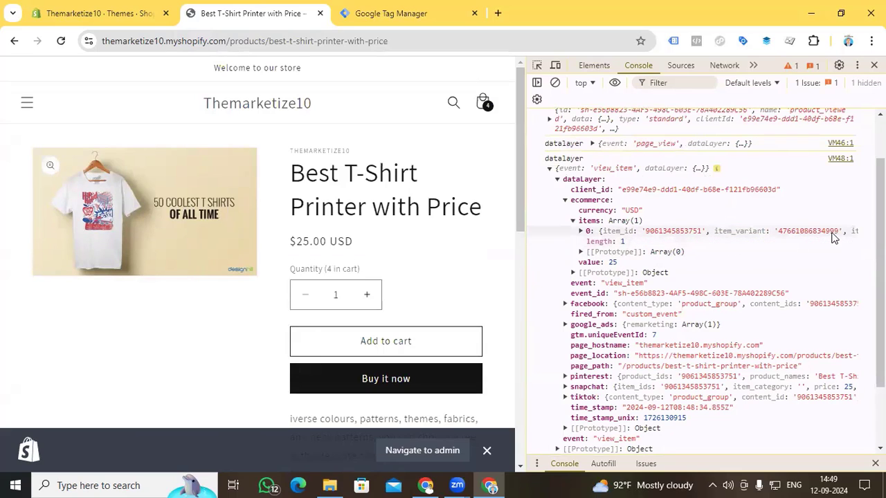
left_click(856, 233)
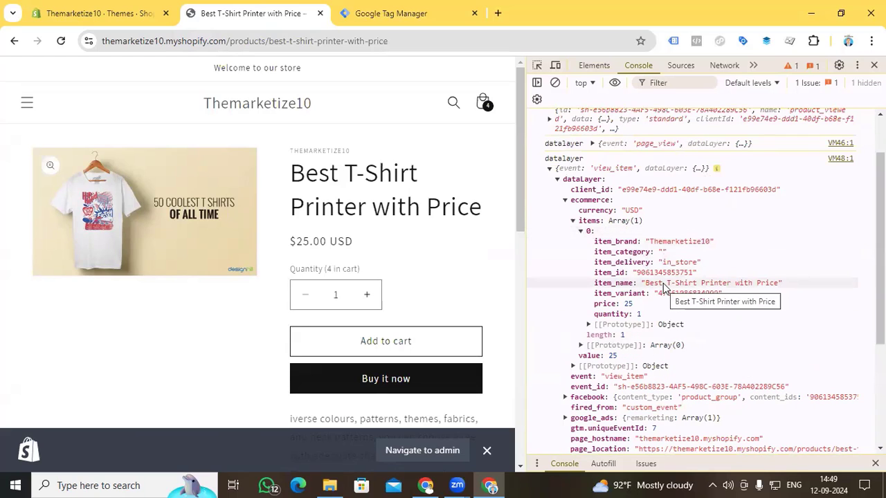
scroll(693, 285, "down", 2)
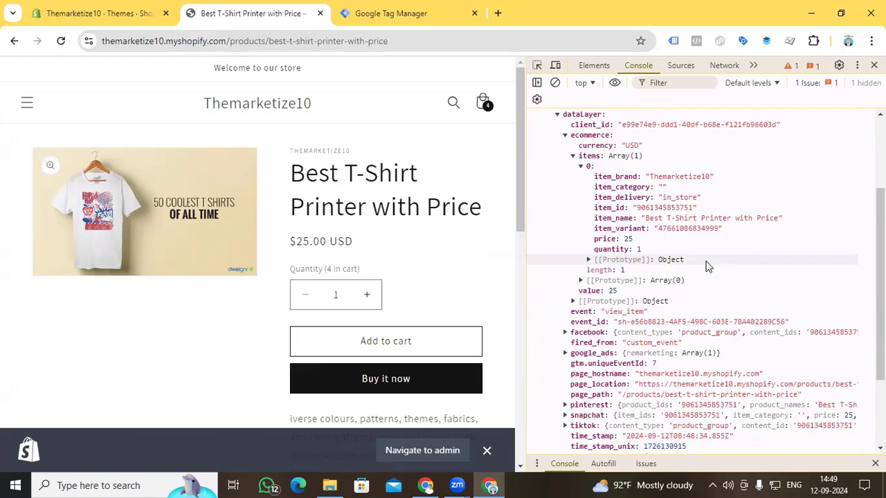
scroll(689, 308, "down", 2)
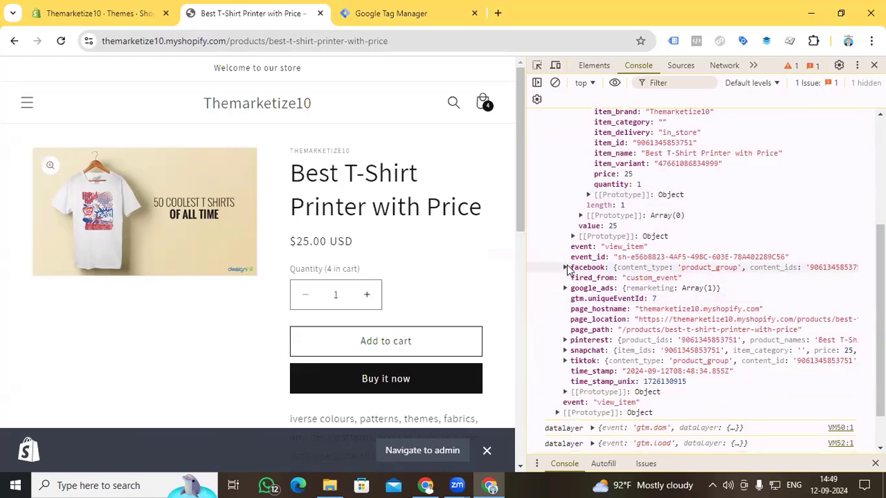
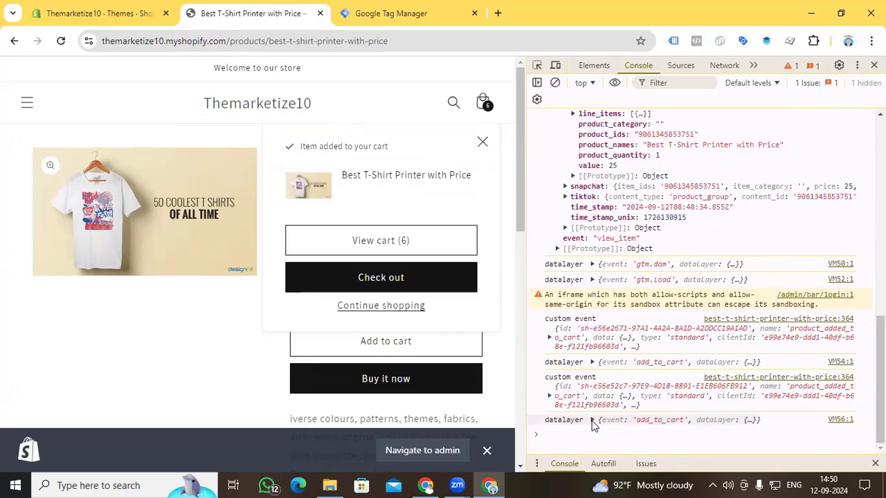
- Examine the dataLayer object of the most recent add_to_cart event in the console
left_click(592, 420)
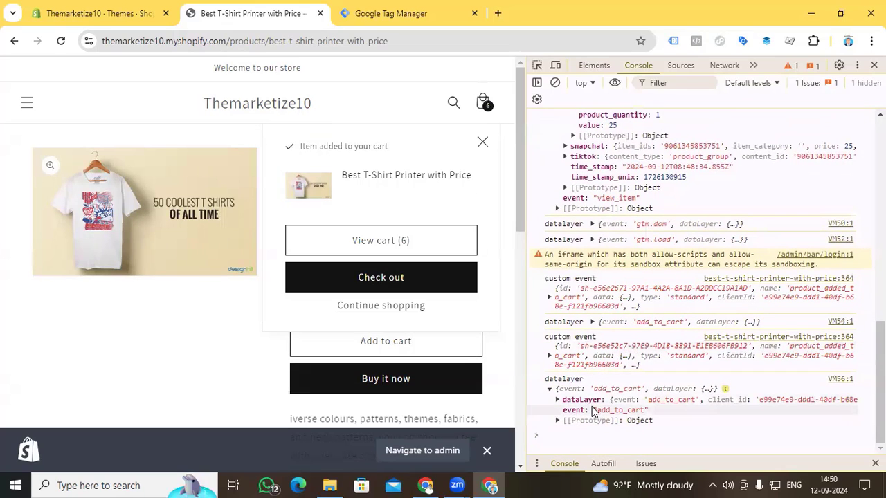
left_click(558, 400)
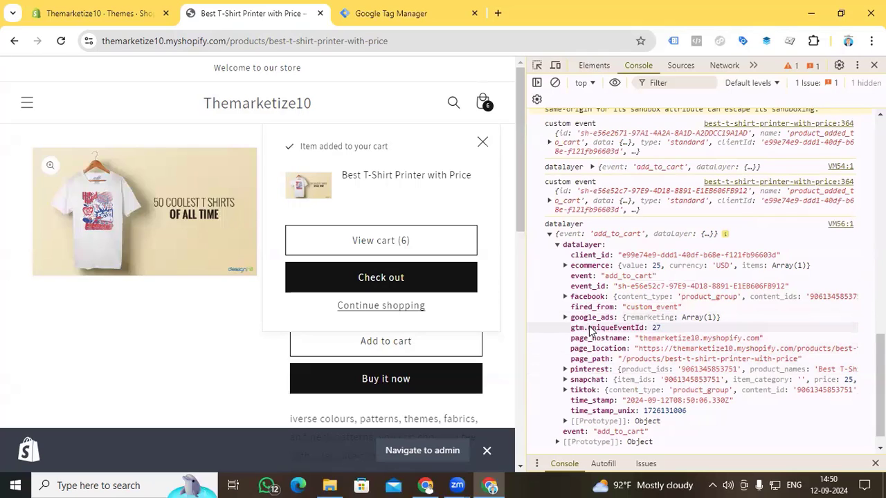
- Proceed to checkout from the cart notification and expand the dataLayer of the begin_checkout event
left_click(376, 288)
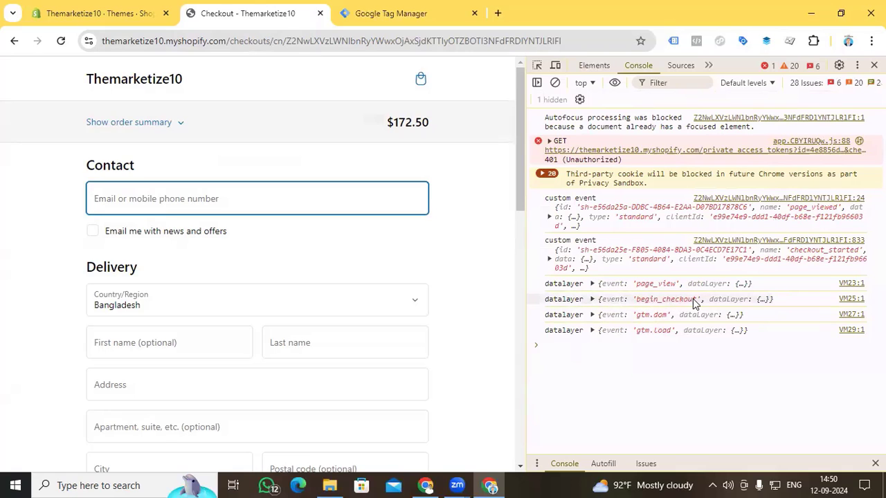
left_click(605, 300)
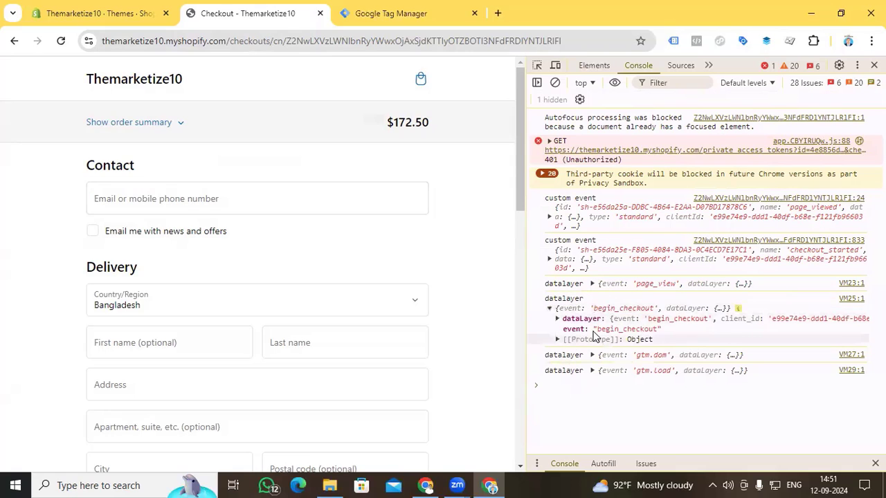
left_click(558, 320)
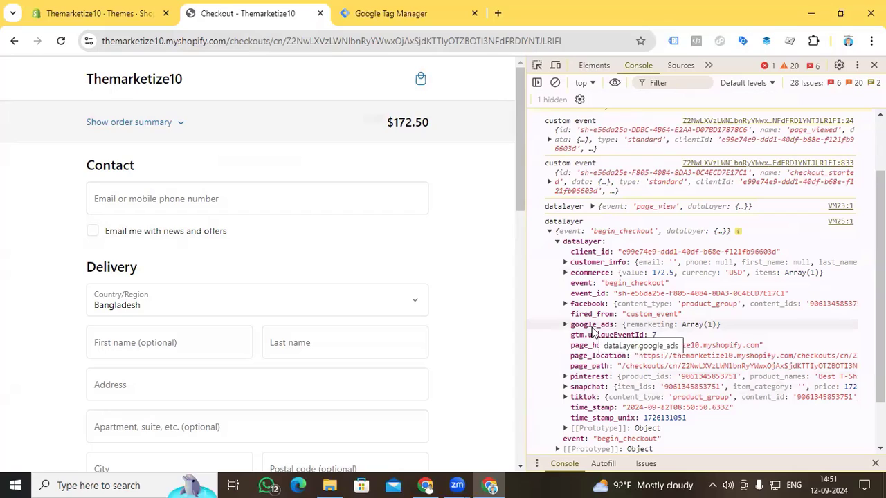
- Fill in the customer's e-mail, first name and last name at checkout from the saved suggestions and place the order
left_click(263, 199)
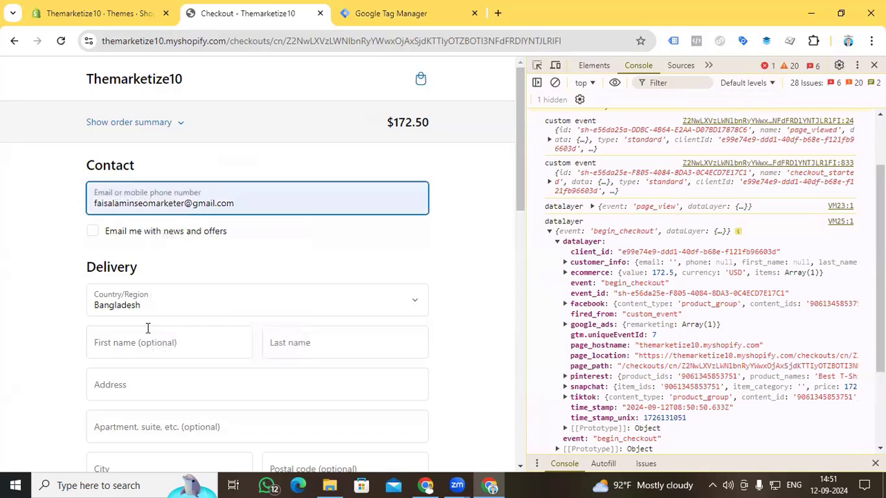
left_click(148, 340)
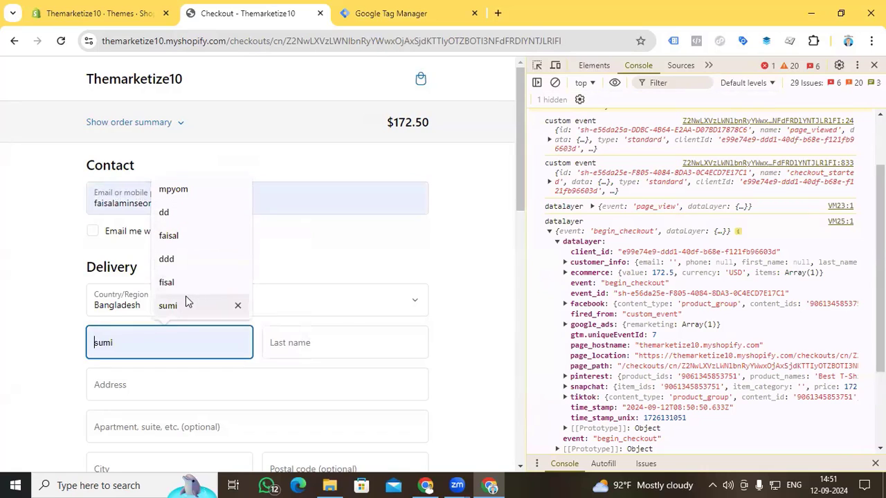
left_click(182, 259)
left_click(301, 346)
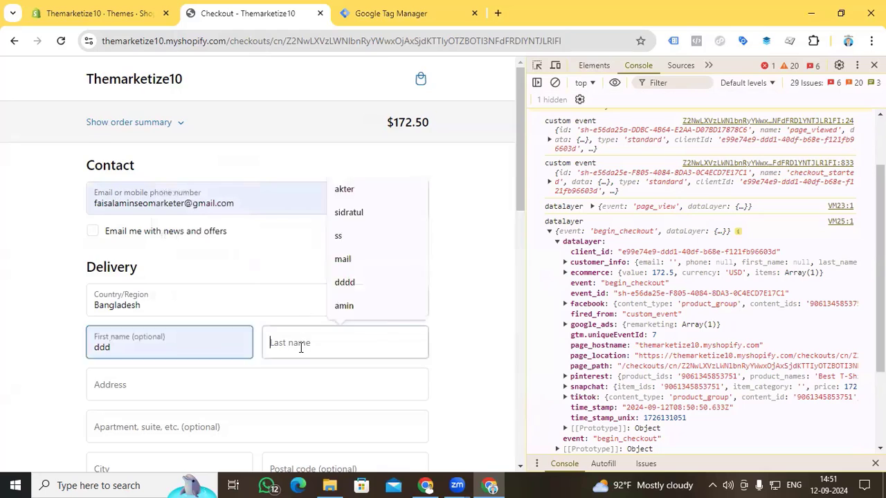
left_click(339, 233)
scroll(277, 312, "down", 10)
left_click(256, 382)
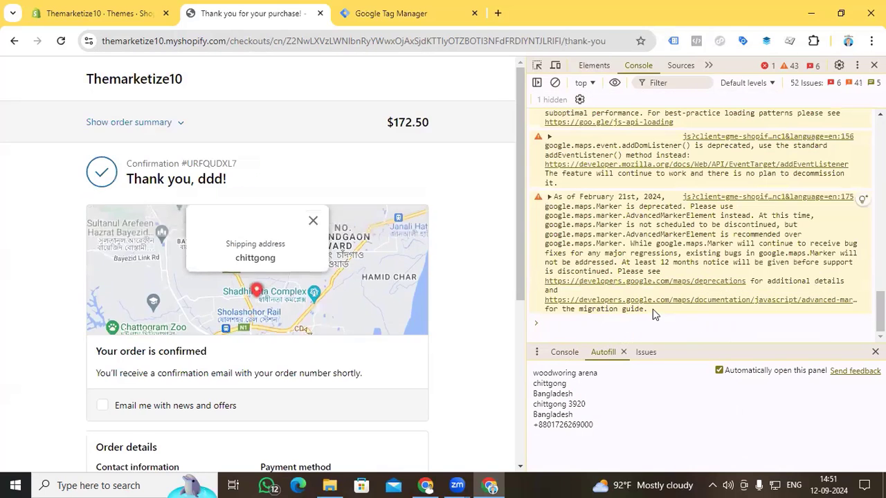
- Examine the purchase event's dataLayer in the console, including its customer_info object
scroll(596, 236, "up", 5)
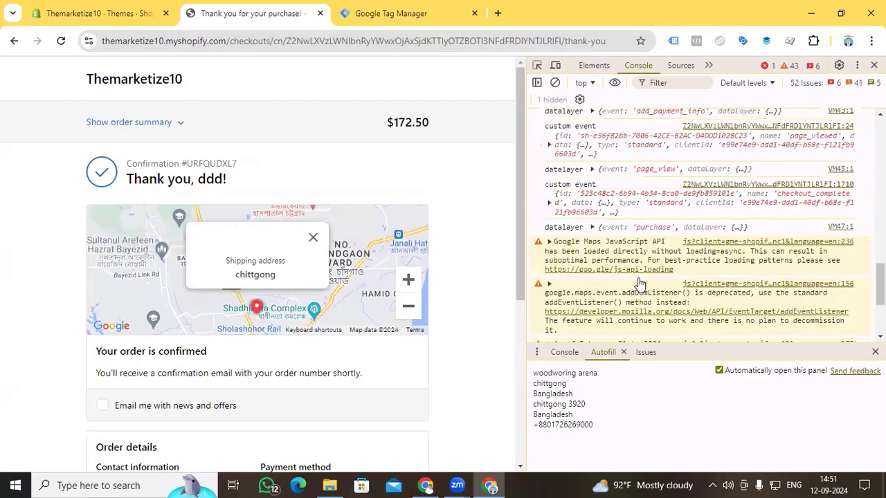
left_click(593, 229)
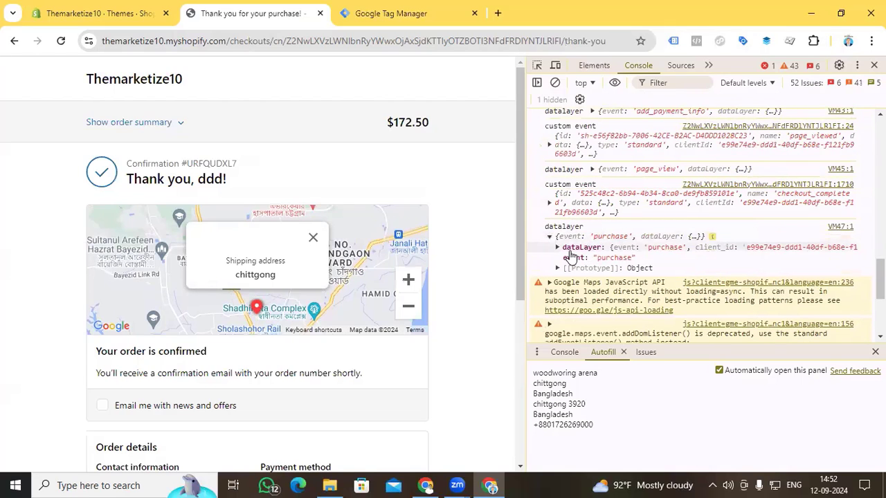
left_click(558, 247)
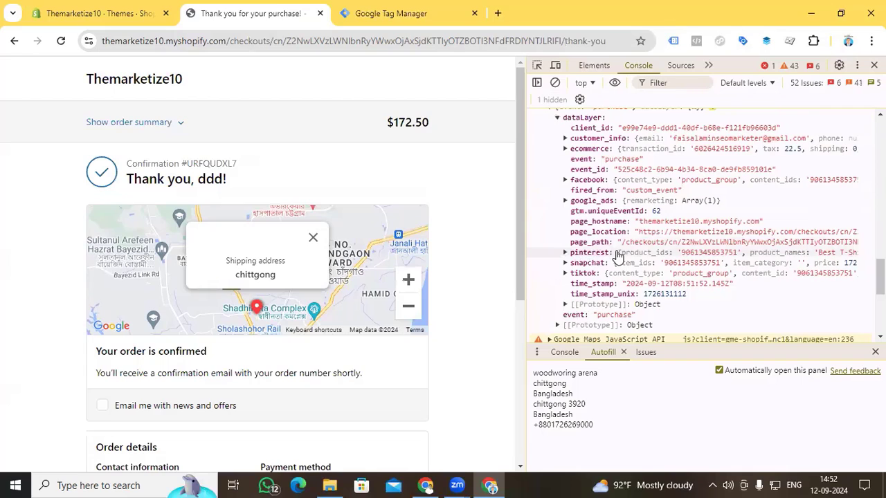
left_click(588, 139)
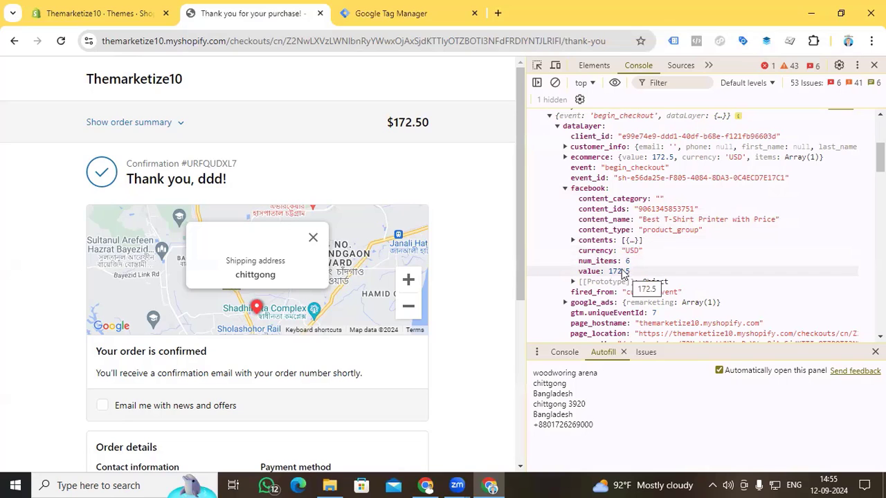
- Switch to Google Tag Manager and start a new user-defined variable of type Data Layer Variable
left_click(404, 12)
left_click(66, 301)
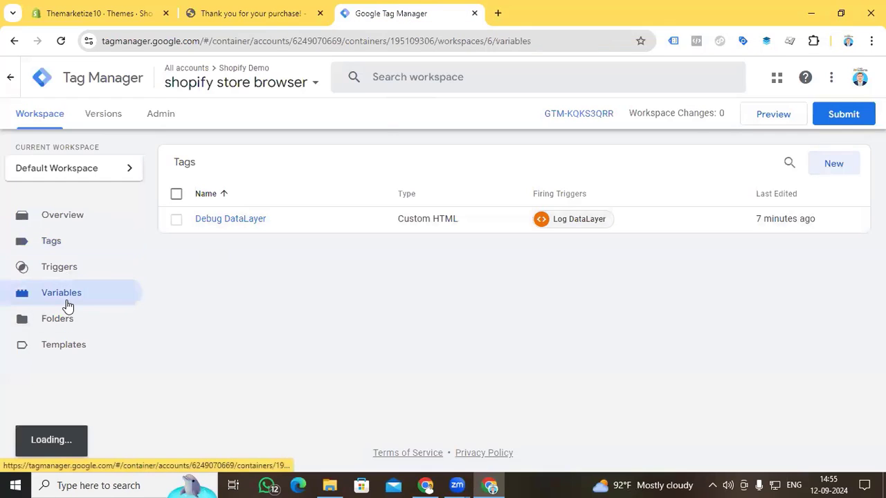
scroll(509, 315, "down", 3)
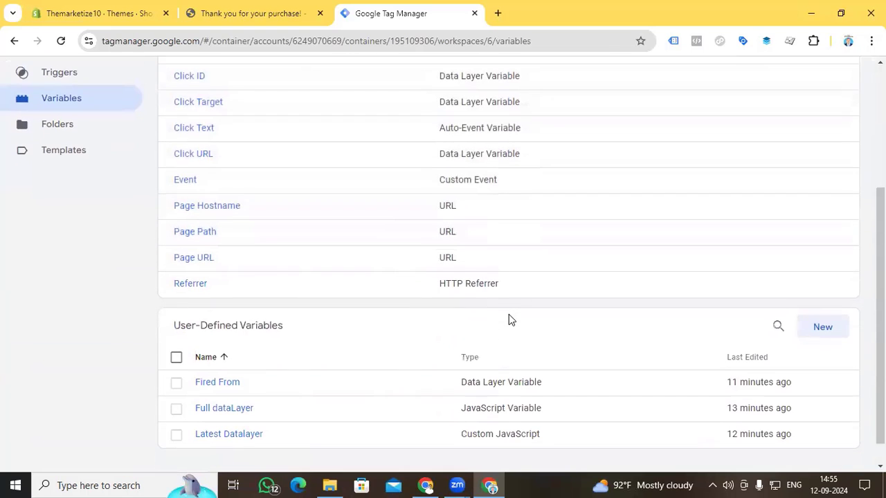
left_click(808, 334)
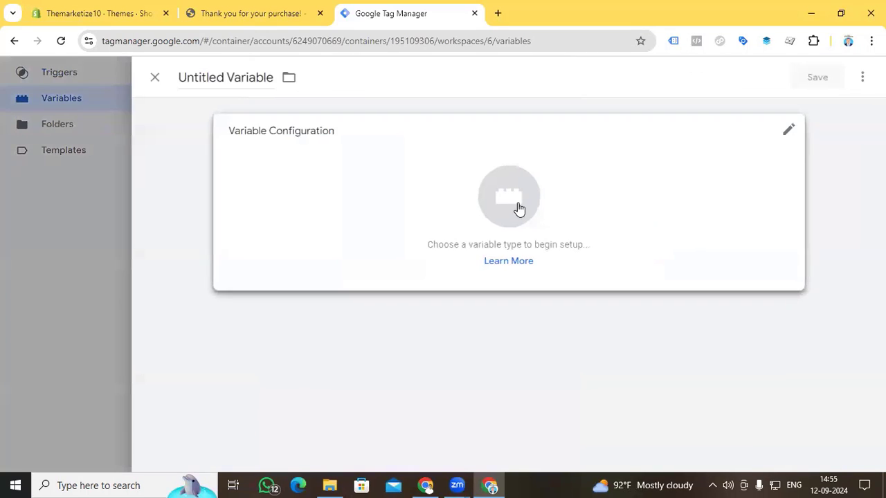
left_click(517, 210)
scroll(606, 286, "down", 2)
scroll(606, 285, "down", 1)
left_click(572, 199)
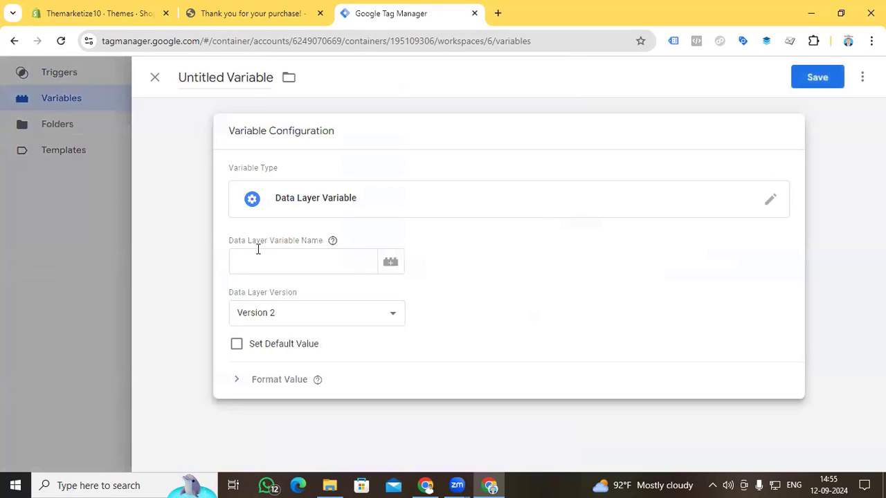
- Check the facebook object's key in the console and enter "facebook." as the start of the Data Layer Variable Name
left_click(248, 259)
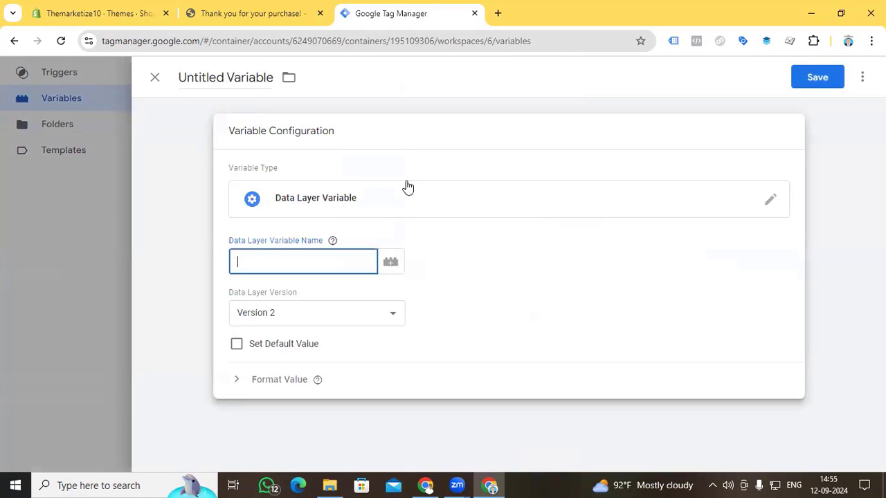
left_click(247, 14)
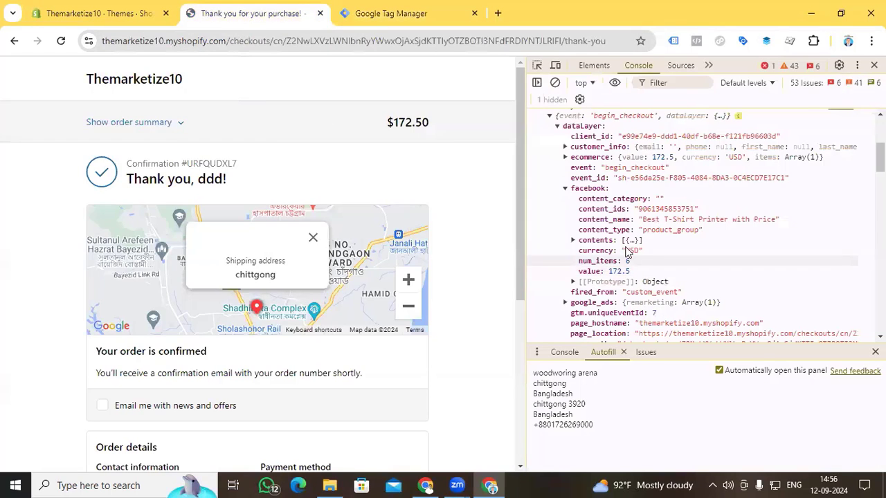
left_click_drag(572, 192, 604, 193)
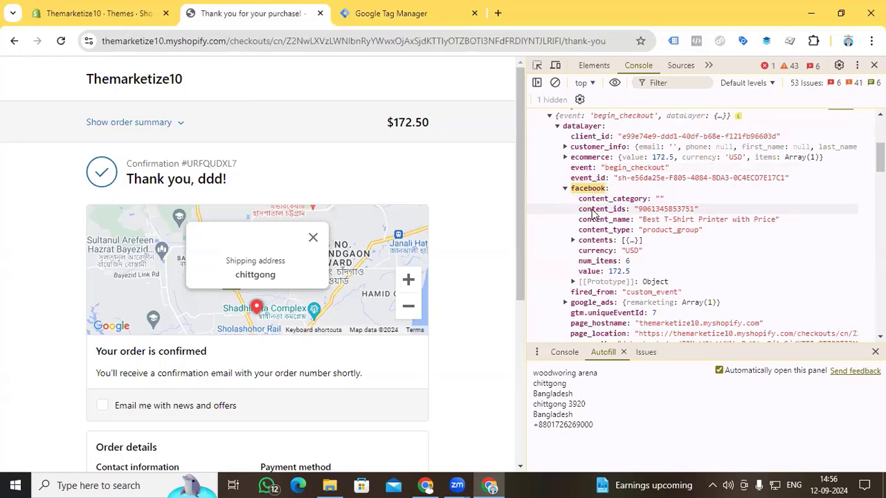
left_click(147, 11)
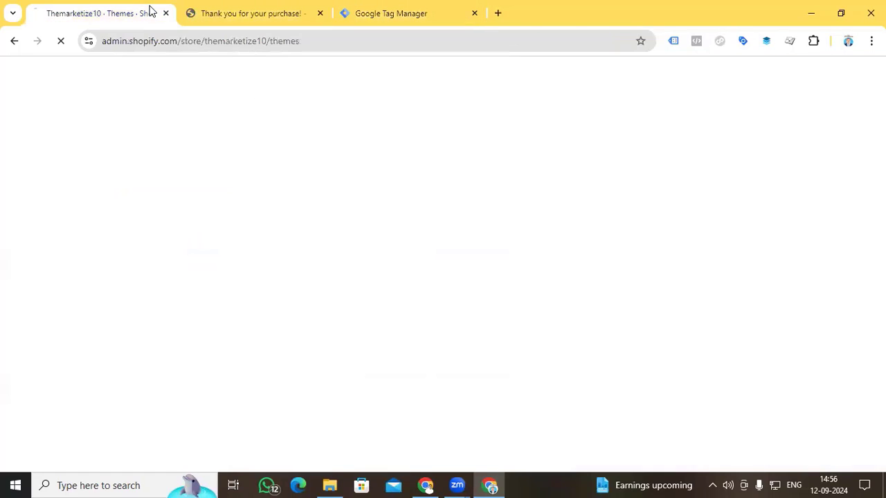
left_click(387, 13)
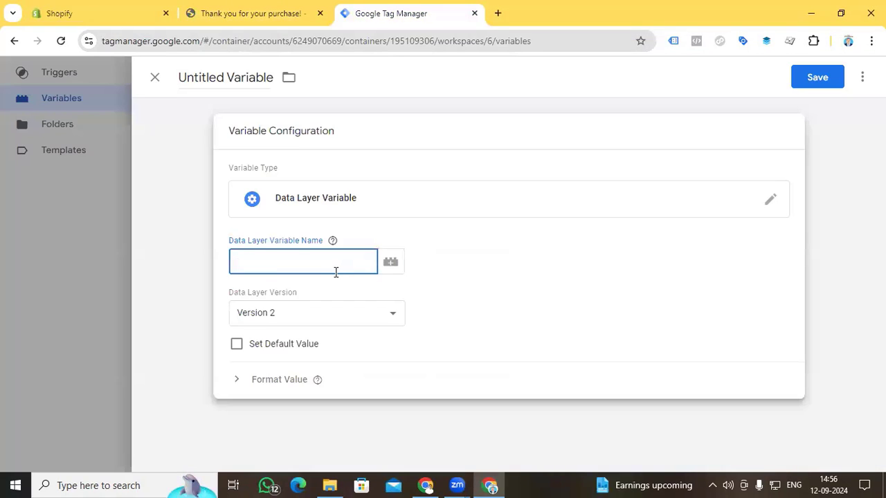
type("facebook")
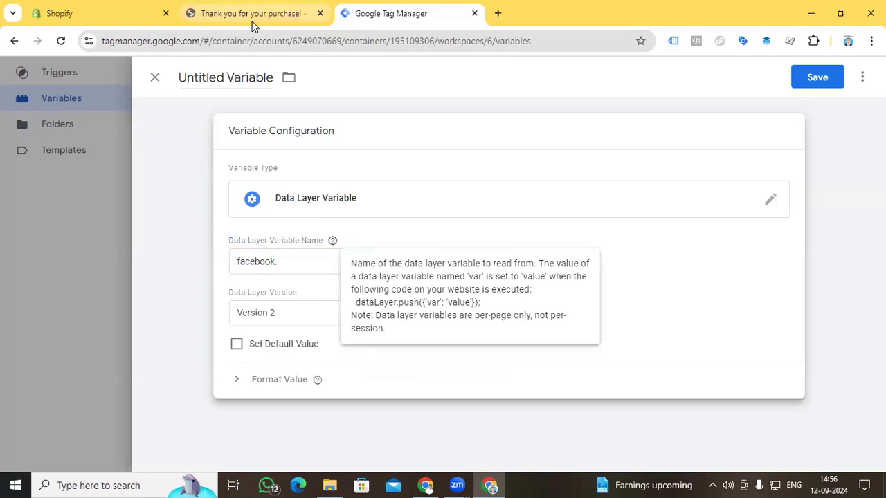
- Copy the content_ids key from the console's facebook object and complete the Data Layer Variable Name as facebook.content_ids
left_click(256, 13)
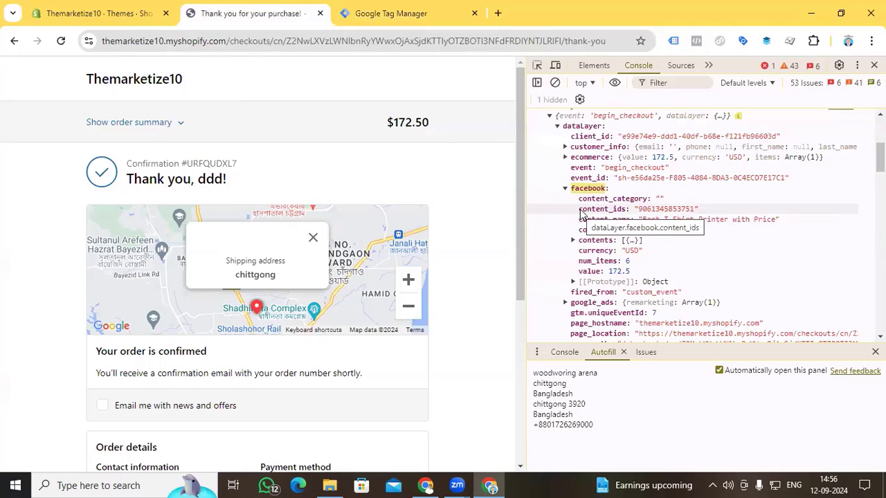
left_click_drag(581, 214, 621, 216)
key("ctrl+c")
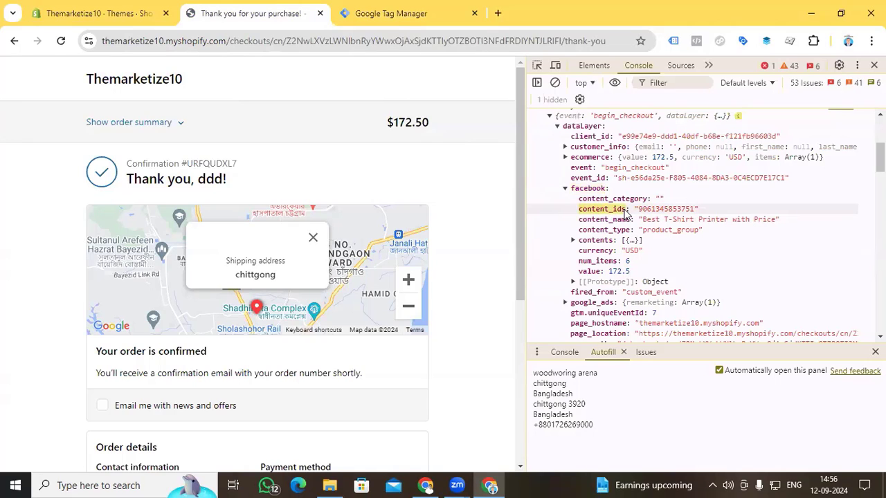
left_click(391, 17)
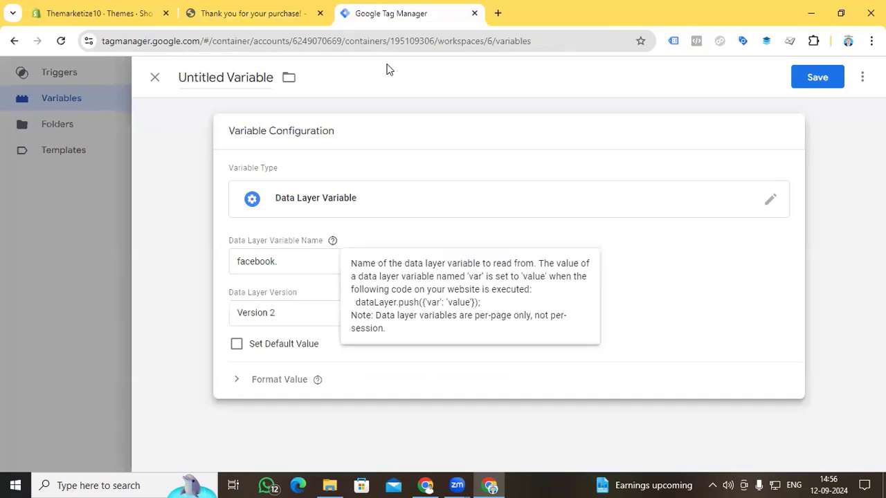
left_click(310, 260)
key("ctrl+v")
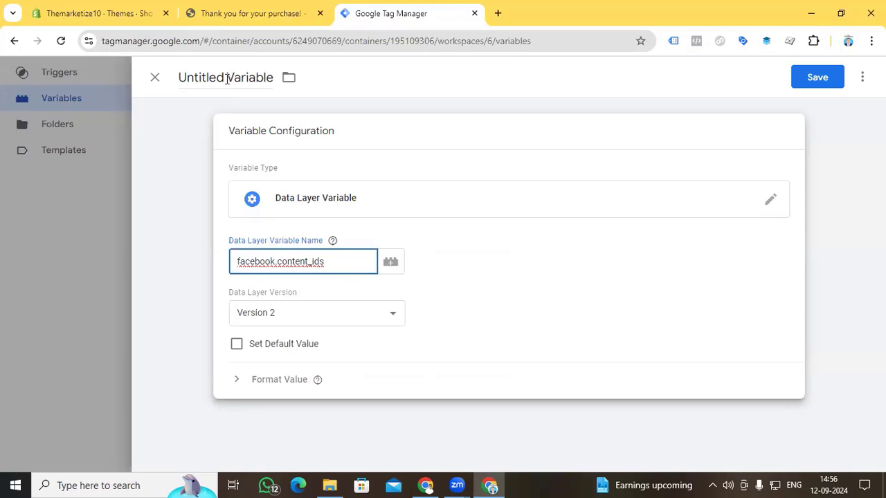
- Copy the content_name key from the console's facebook object and replace content_ids with it in the Data Layer Variable Name
left_click(246, 14)
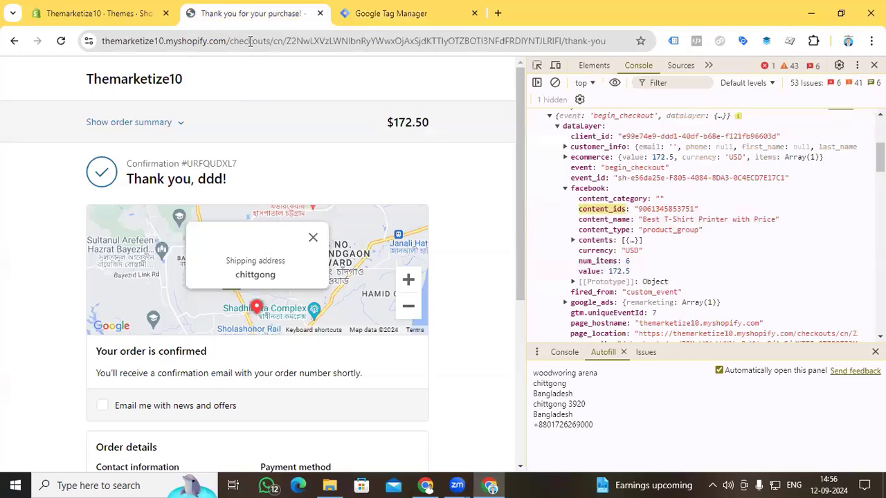
left_click(585, 225)
left_click_drag(597, 223, 631, 224)
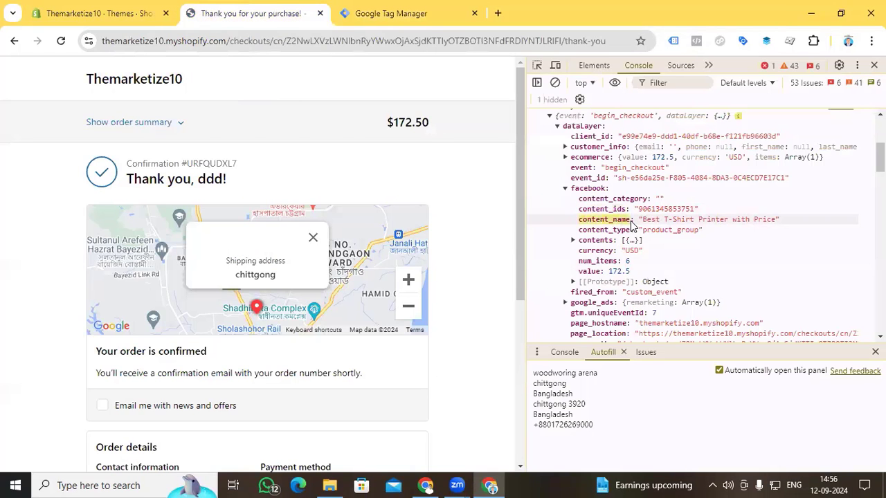
left_click(391, 15)
left_click_drag(353, 263, 278, 263)
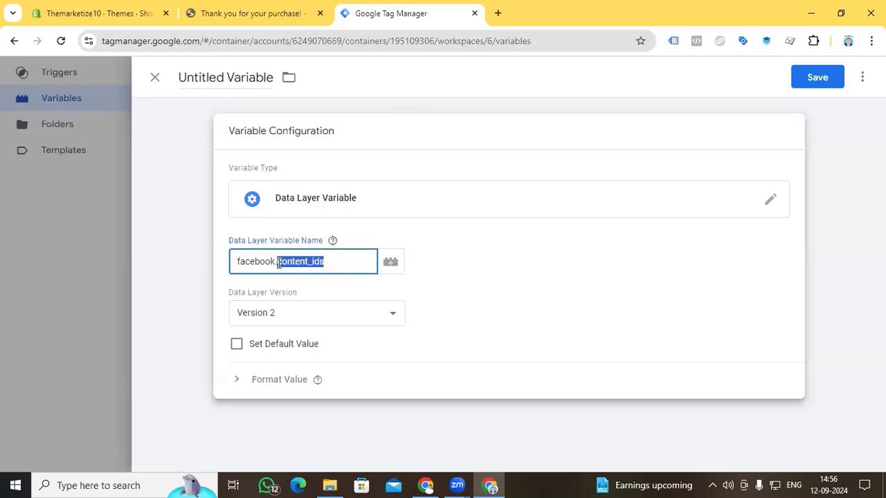
type("content_name")
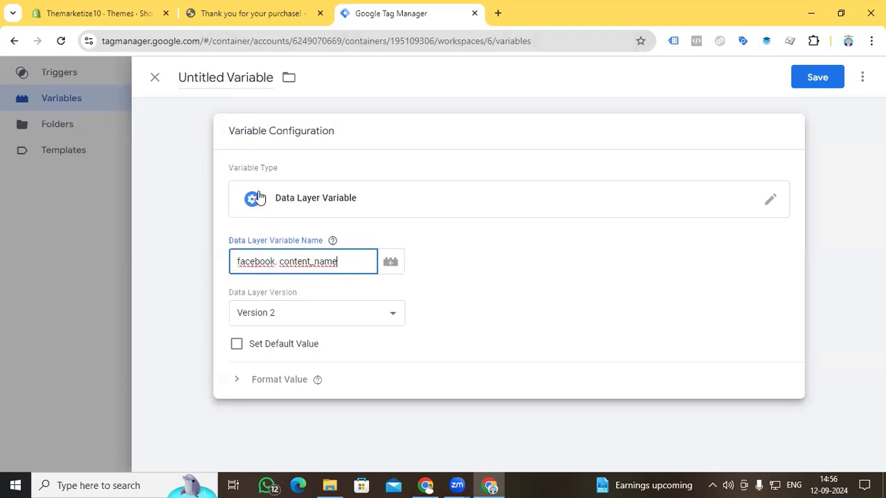
left_click(254, 15)
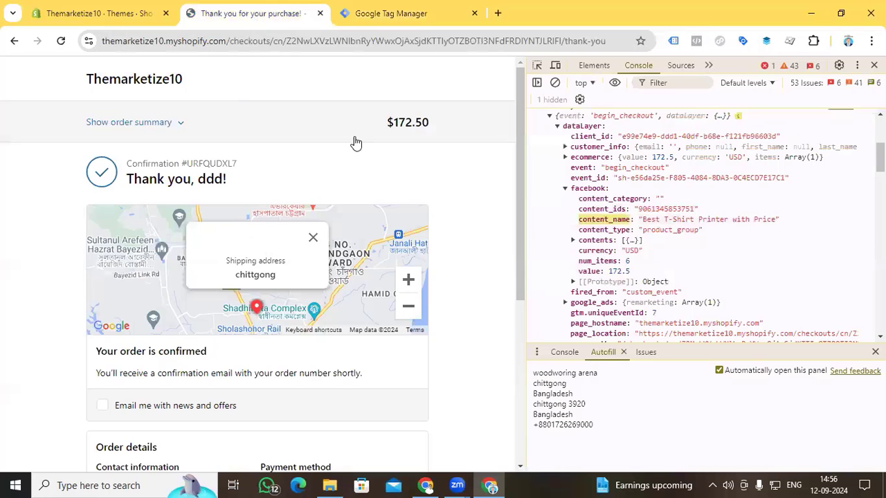